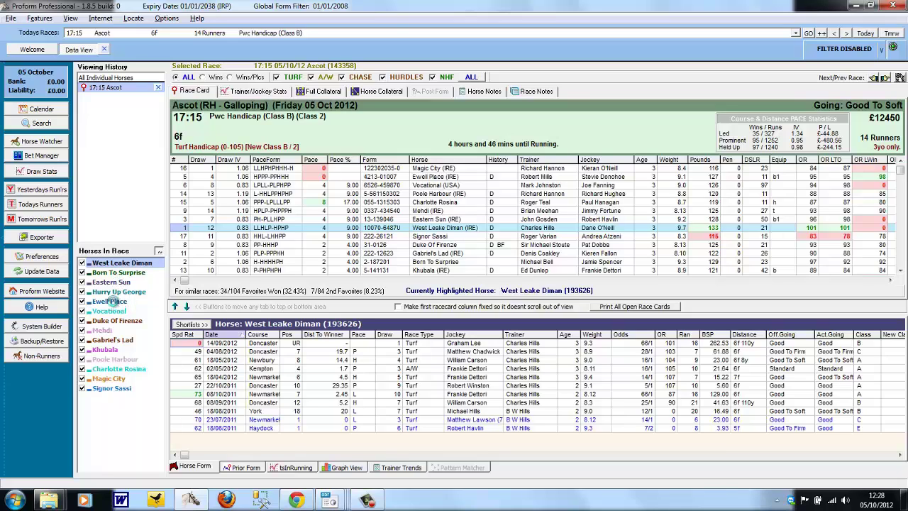
- Review the horse form of Ewell Place and Charlotte Rosina, plus the Prior Form, tsInRunning and Graph View data
left_click(114, 302)
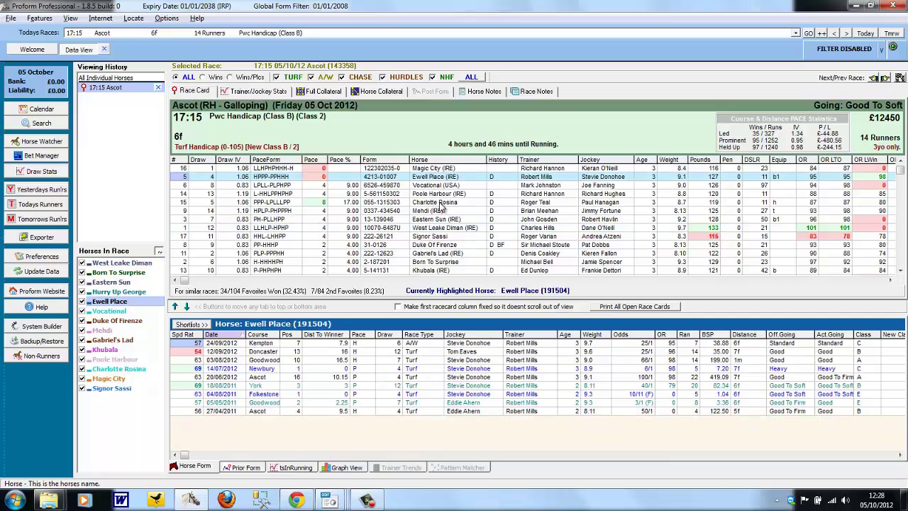
left_click(434, 202)
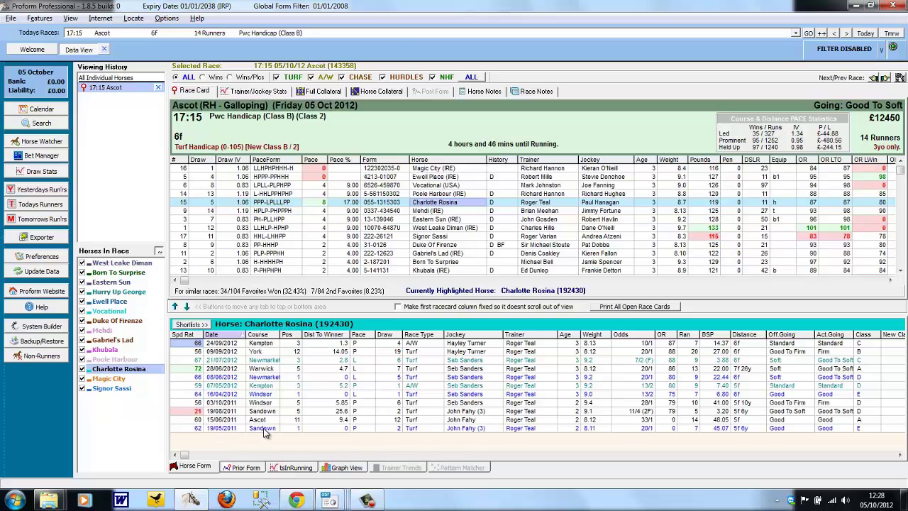
left_click(243, 468)
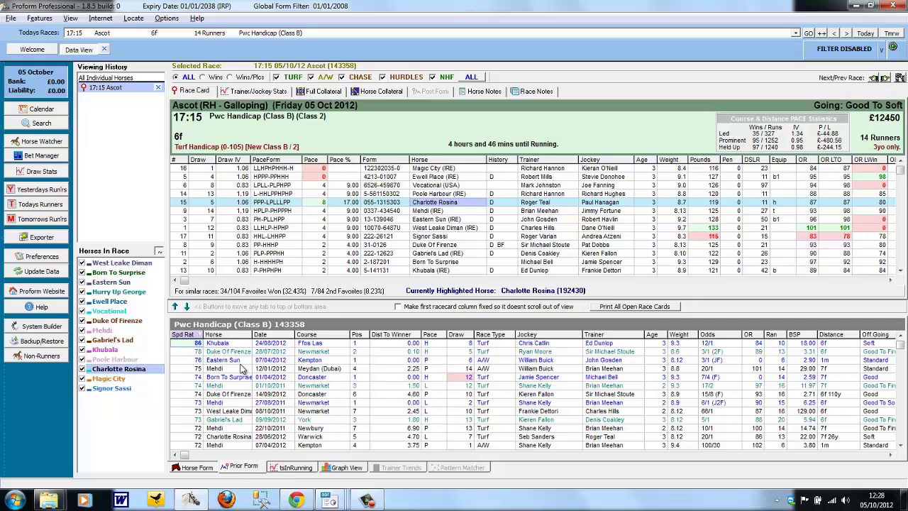
left_click(287, 468)
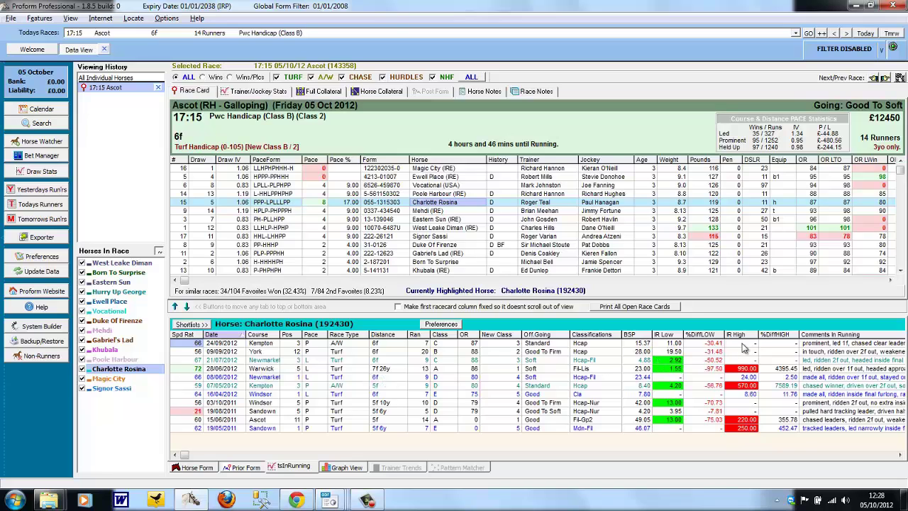
left_click(773, 455)
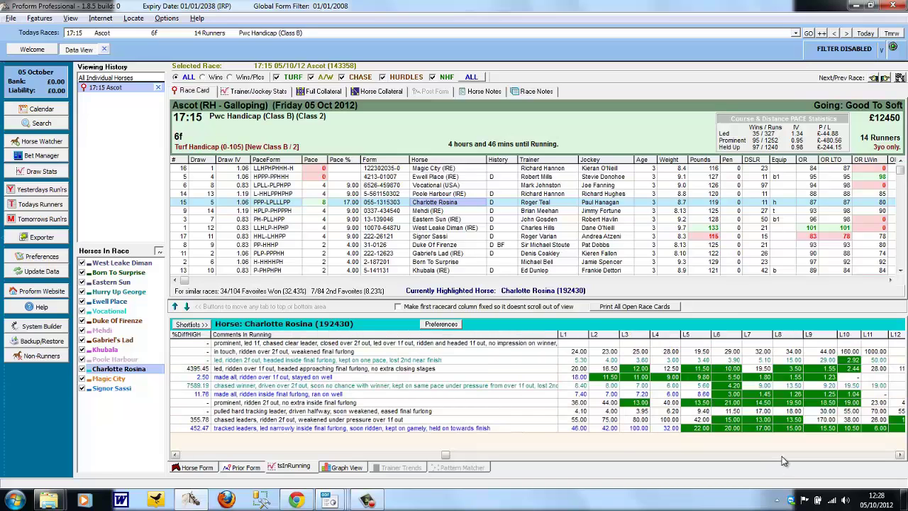
left_click(191, 465)
left_click(351, 467)
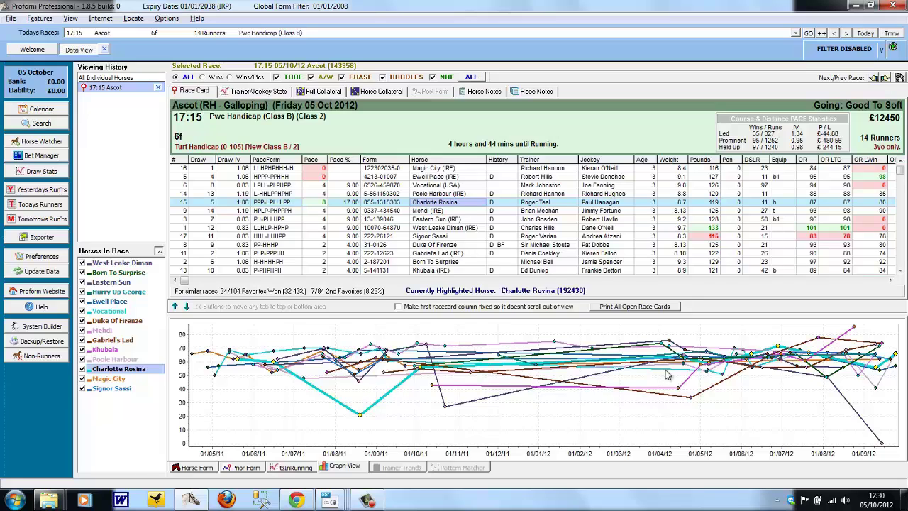
- Turn on Trainer Trends and the Pattern Matcher with Charlotte Rosina selected
left_click(400, 466)
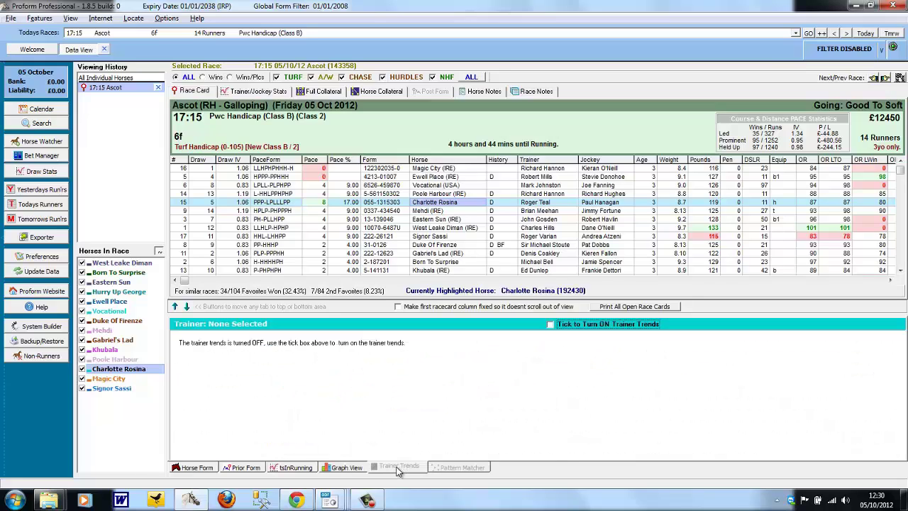
left_click(560, 326)
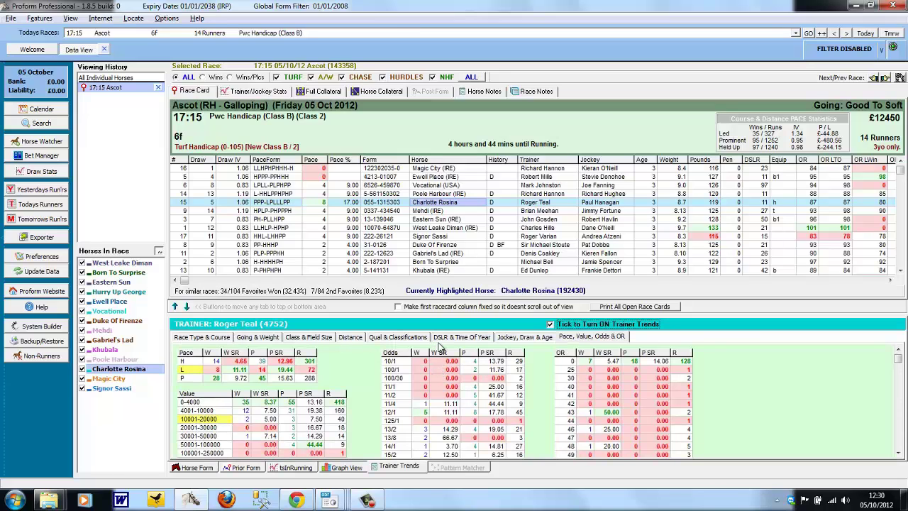
left_click(460, 467)
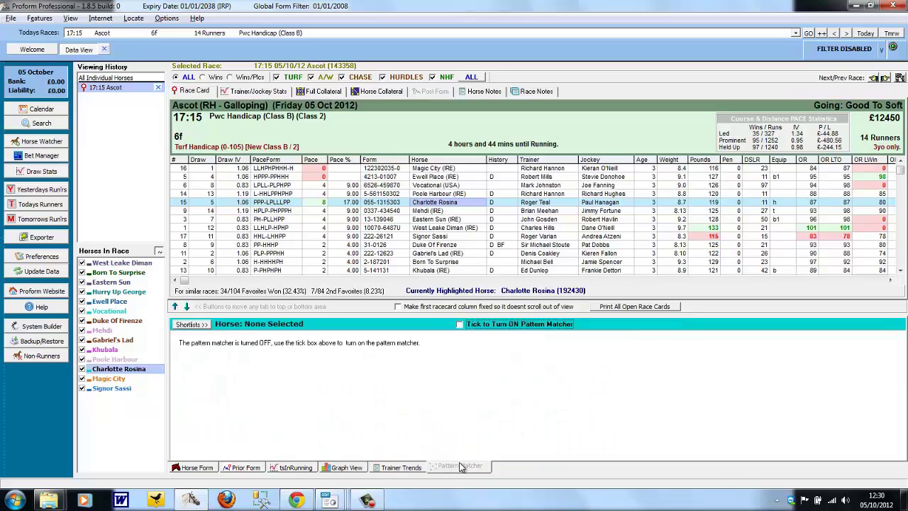
left_click(459, 325)
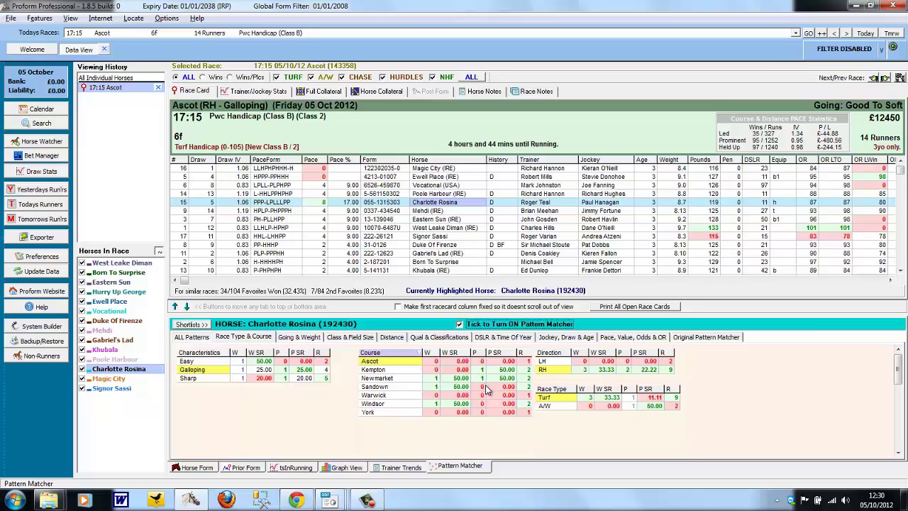
- Examine the race's trainer/jockey stats, full and horse collateral form, post form, horse notes and race notes
left_click(254, 92)
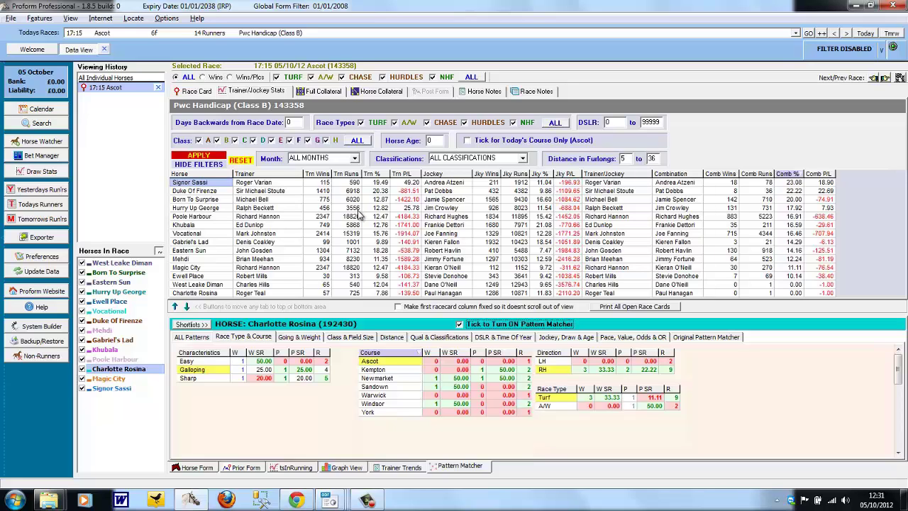
left_click(330, 94)
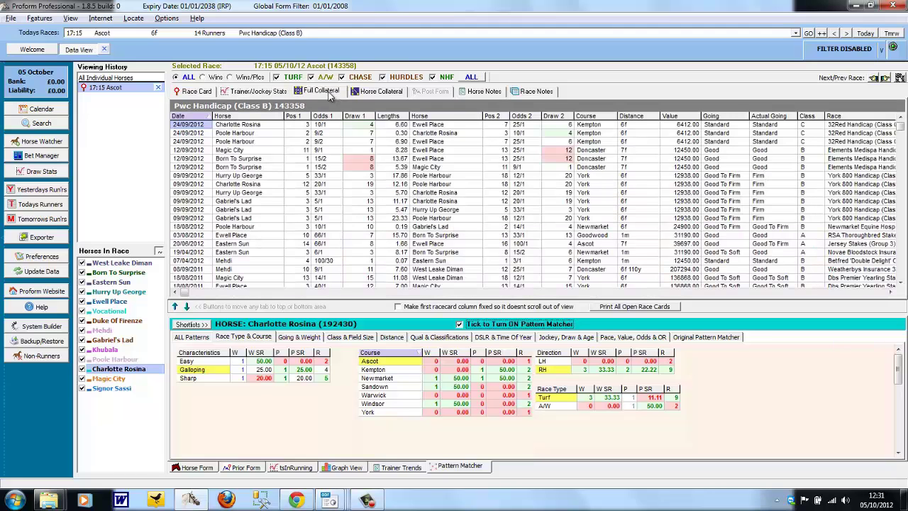
left_click(356, 92)
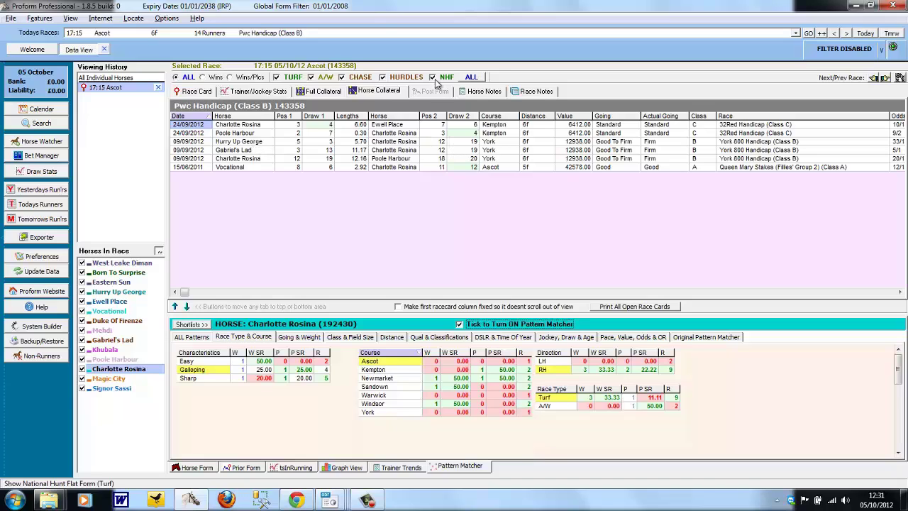
left_click(435, 92)
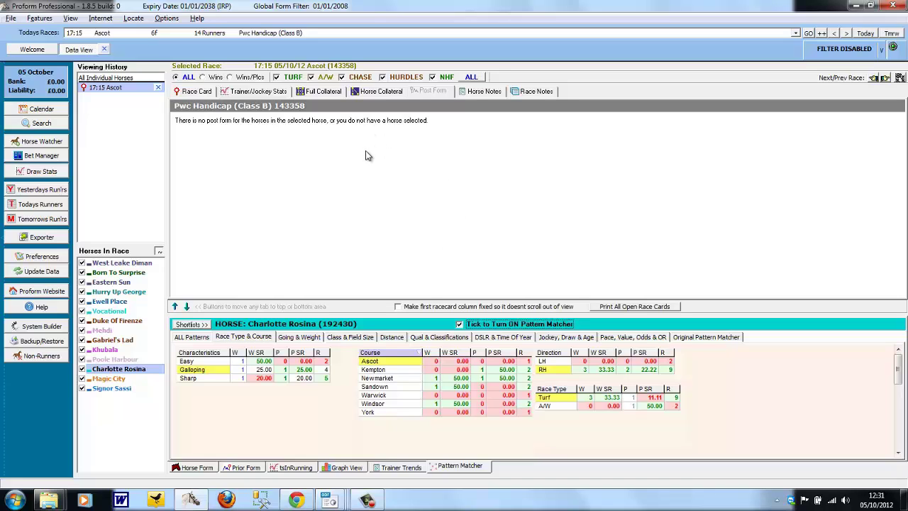
left_click(484, 92)
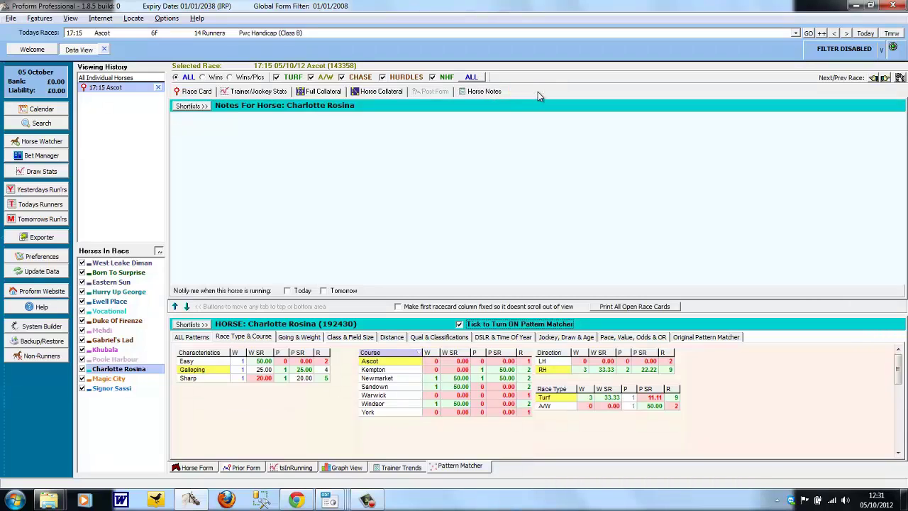
left_click(537, 92)
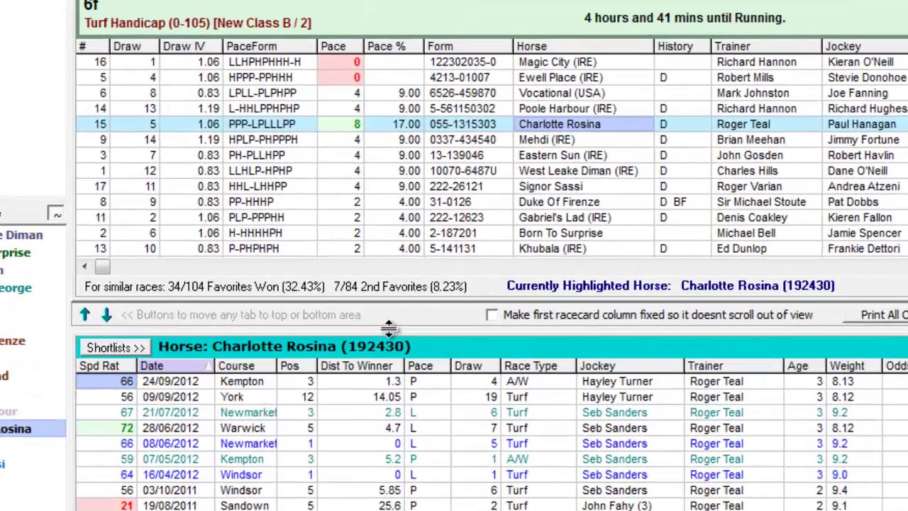
- Resize the panes by enlarging the form area, widening the Viewing History column and shortening the Horses In Race list
left_click_drag(388, 327, 396, 345)
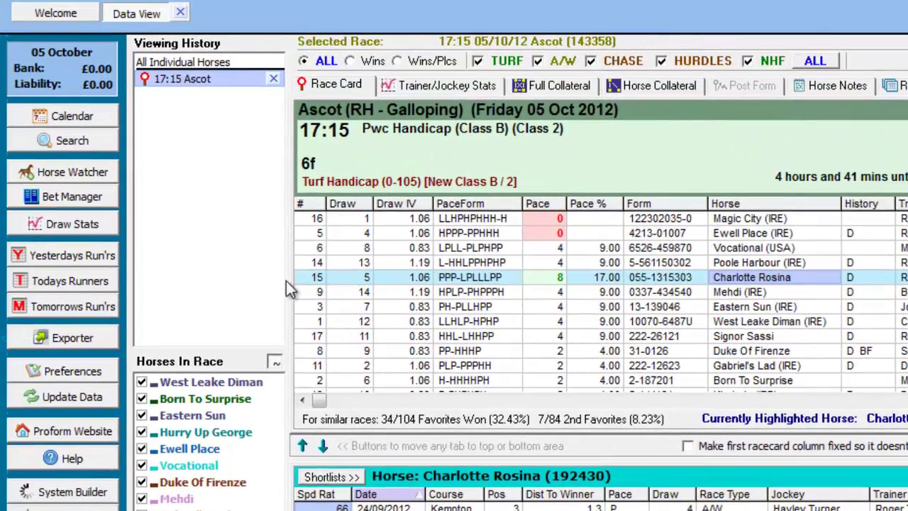
mouse_move(290, 280)
left_mouse_down()
mouse_move(401, 283)
mouse_move(301, 283)
left_mouse_up()
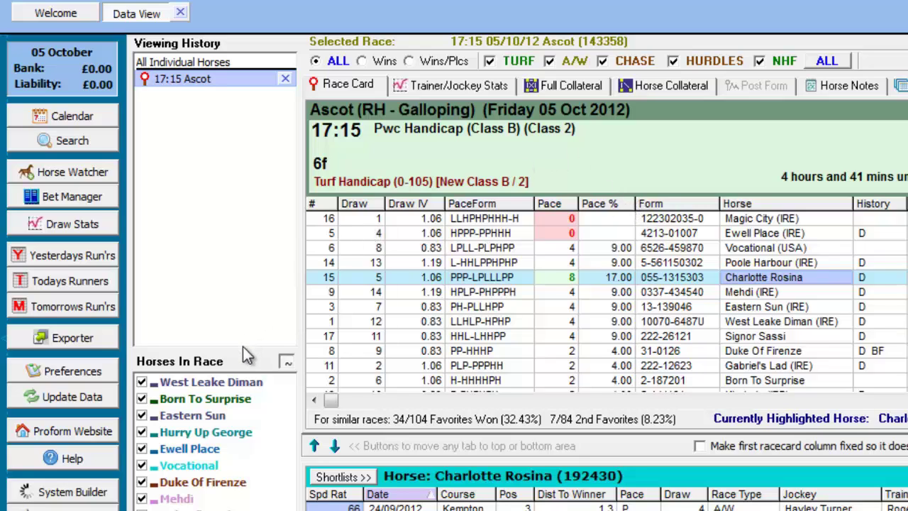
mouse_move(243, 349)
left_mouse_down()
mouse_move(239, 203)
mouse_move(242, 442)
mouse_move(245, 363)
left_mouse_up()
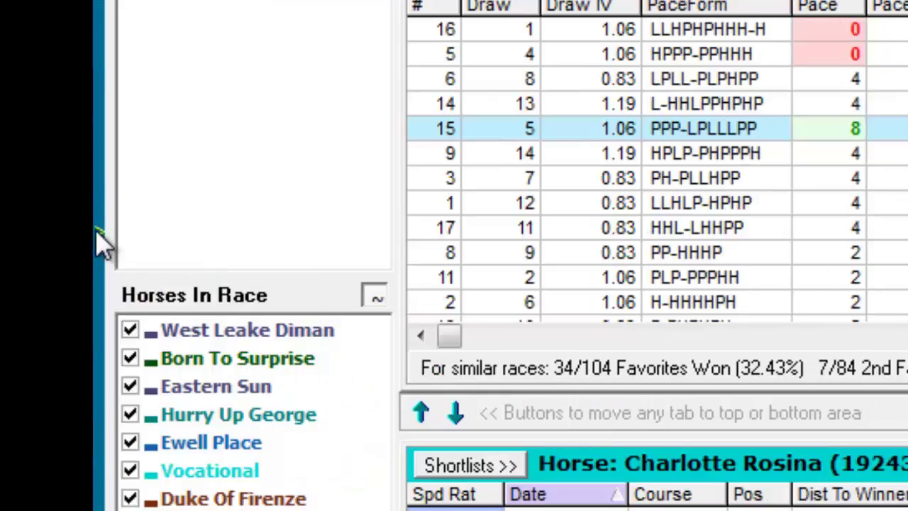
mouse_move(98, 234)
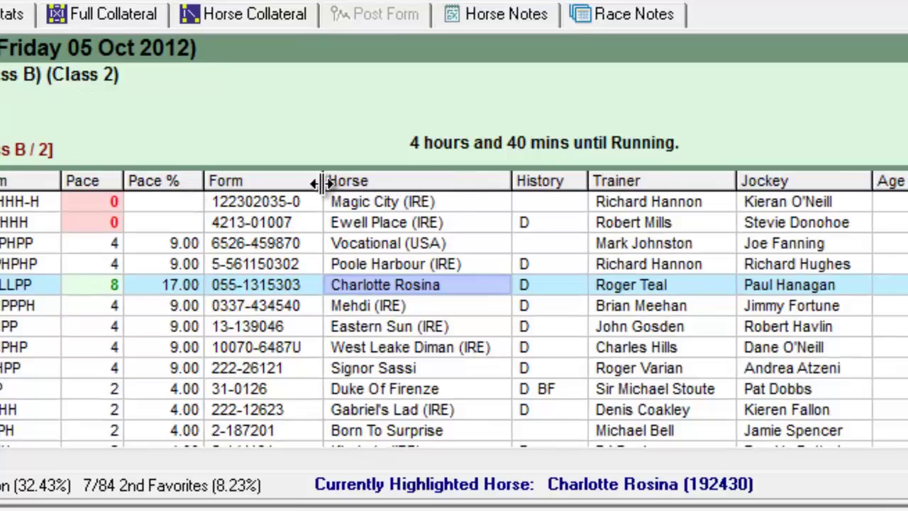
- Widen the Form column of the race card considerably, then narrow it to slightly wider than its contents
left_click_drag(322, 180, 461, 178)
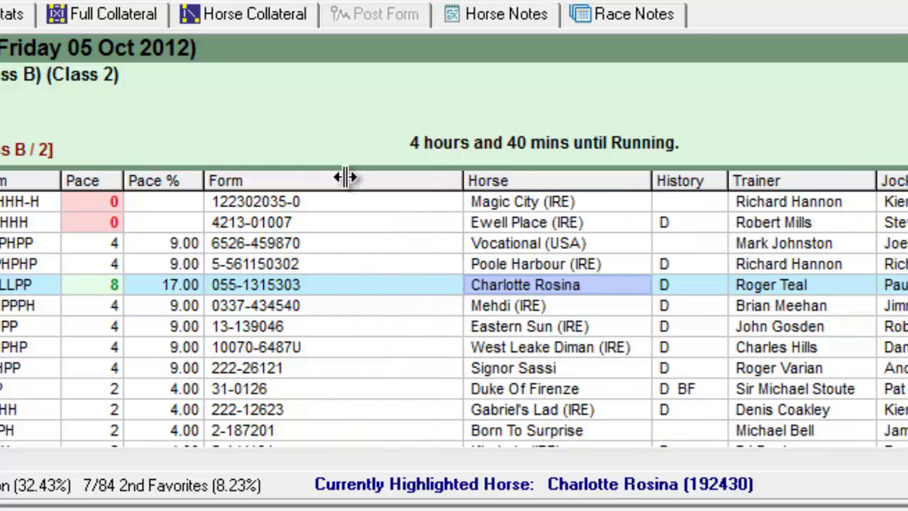
left_click_drag(341, 177, 342, 178)
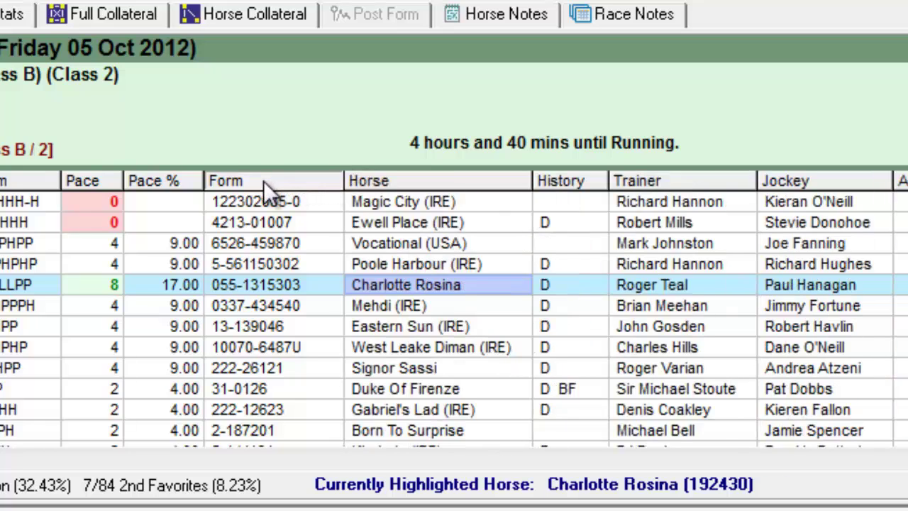
left_click_drag(263, 180, 344, 178)
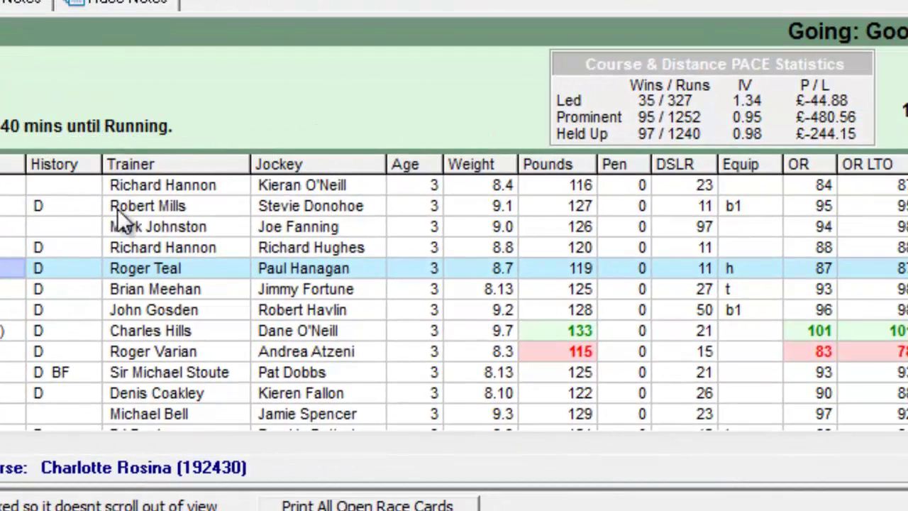
- Hide the Pounds field in the race card
right_click(566, 163)
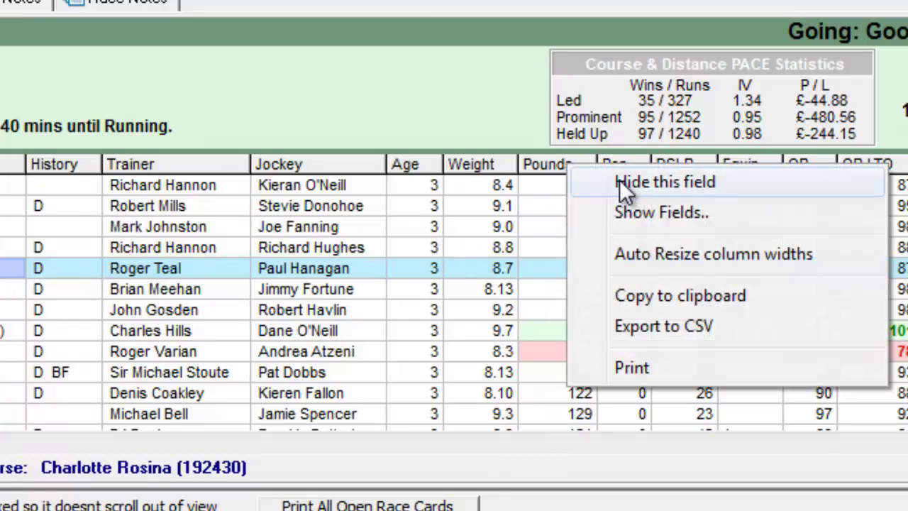
left_click(619, 182)
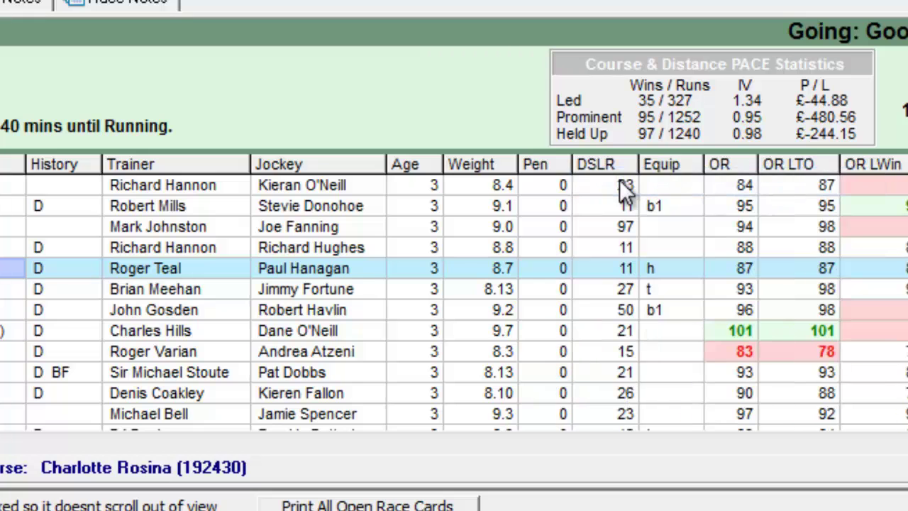
- Restore the hidden Pounds column to the race card using the list of available fields
right_click(477, 176)
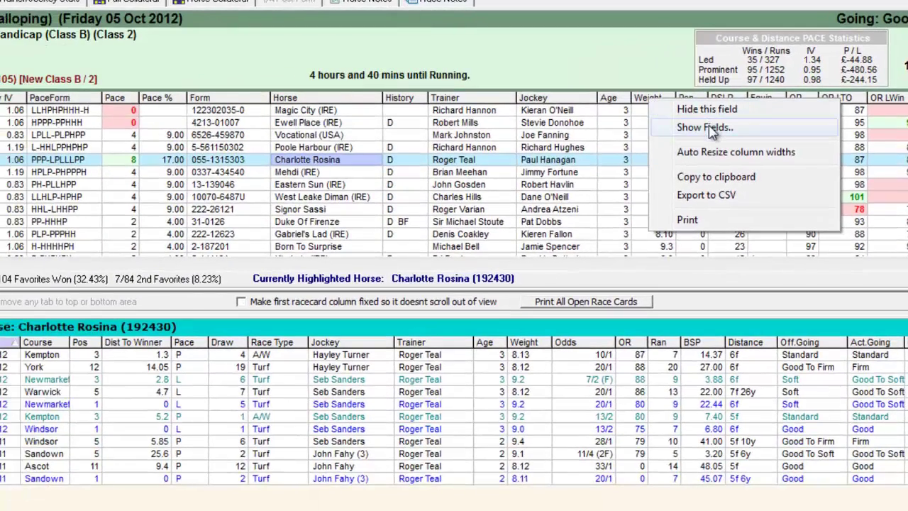
left_click(710, 129)
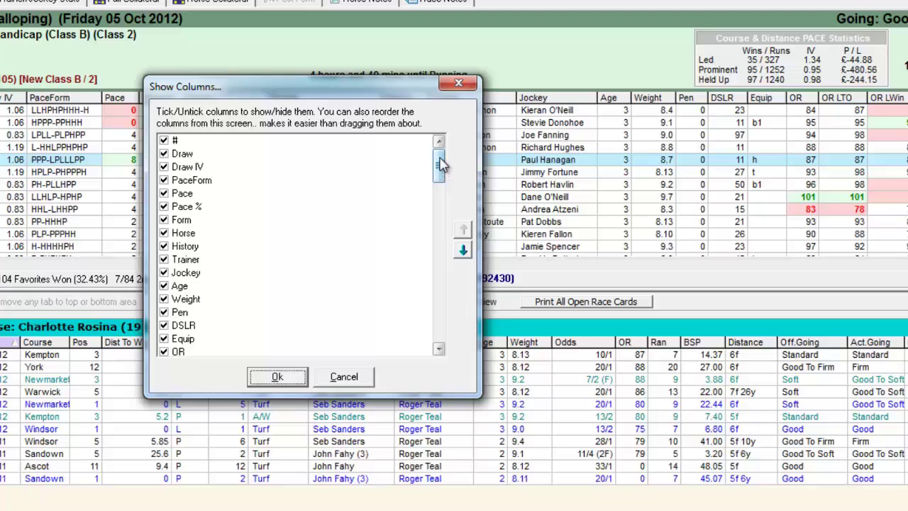
left_click_drag(440, 164, 435, 323)
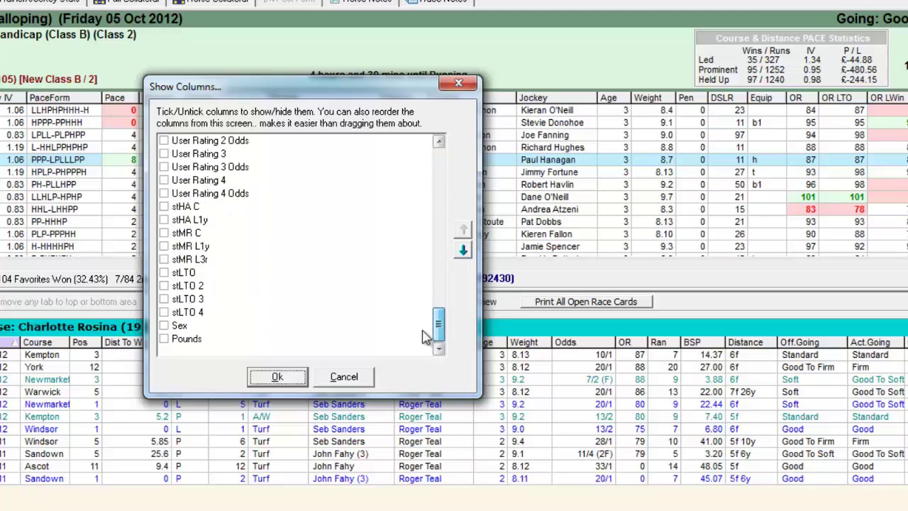
left_click(169, 340)
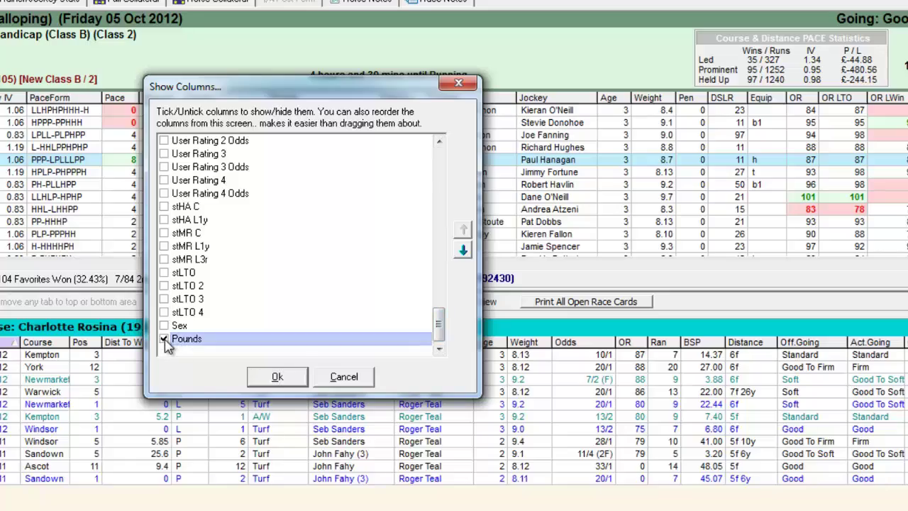
left_click(275, 377)
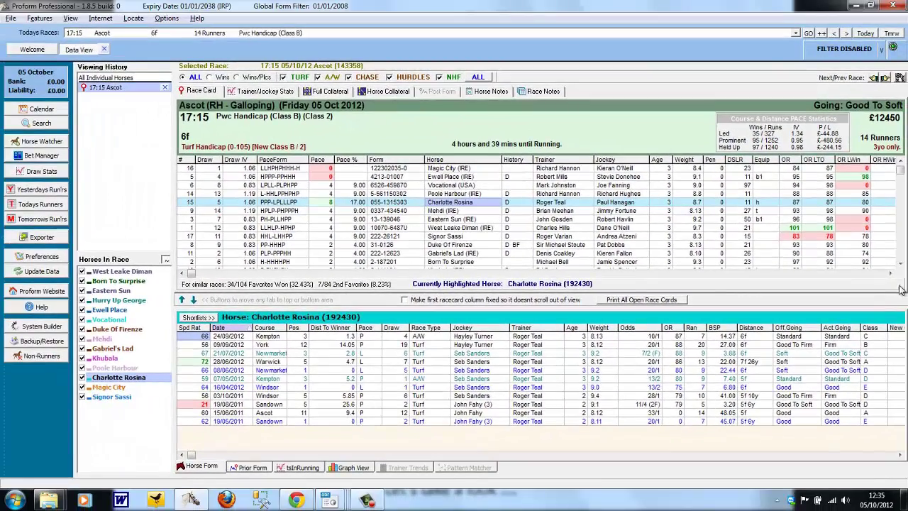
- Move the Pounds column from the end of the race card to directly after the Weight column
left_click(880, 273)
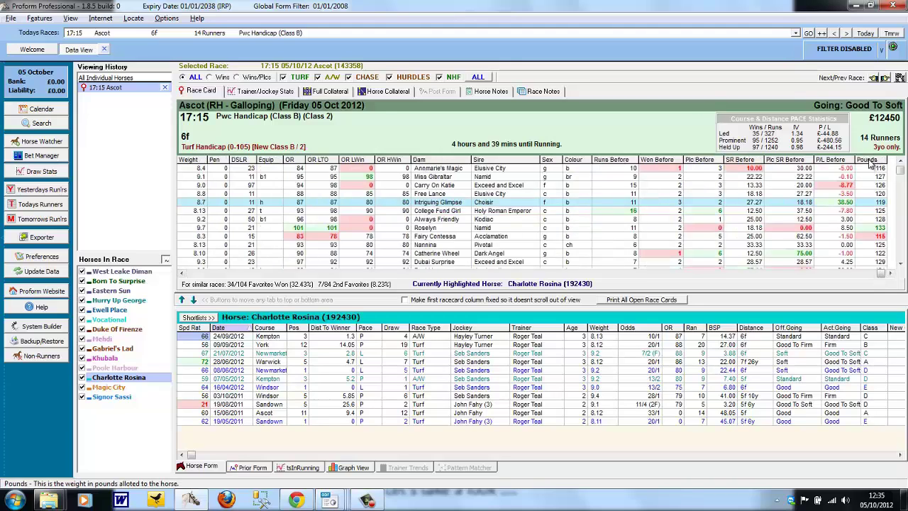
left_click_drag(869, 163, 232, 163)
left_click(198, 274)
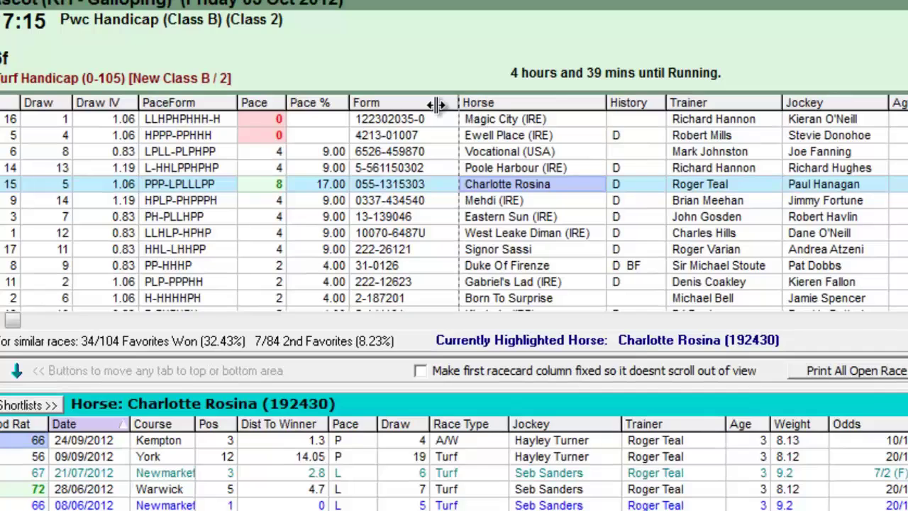
- Narrow the Form and Horse columns of the race card, then auto-resize all its column widths
mouse_move(436, 104)
left_mouse_down()
mouse_move(372, 104)
mouse_move(427, 103)
left_mouse_up()
left_click_drag(486, 104, 455, 104)
right_click(403, 104)
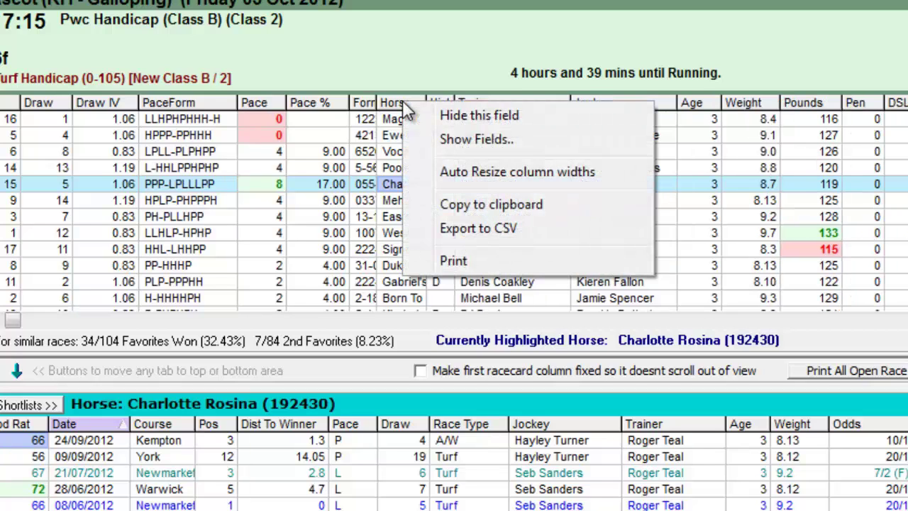
left_click(463, 169)
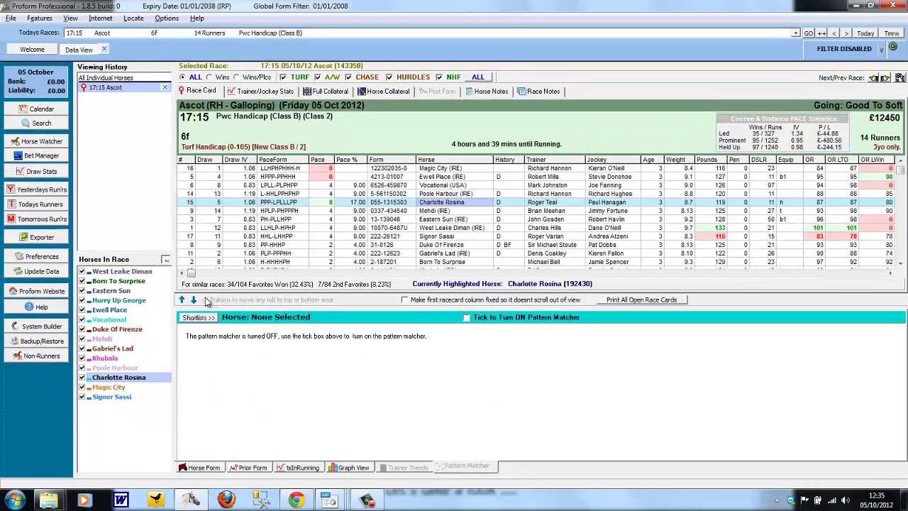
- Move the Pattern Matcher tab from the lower area to the upper area
left_click(182, 300)
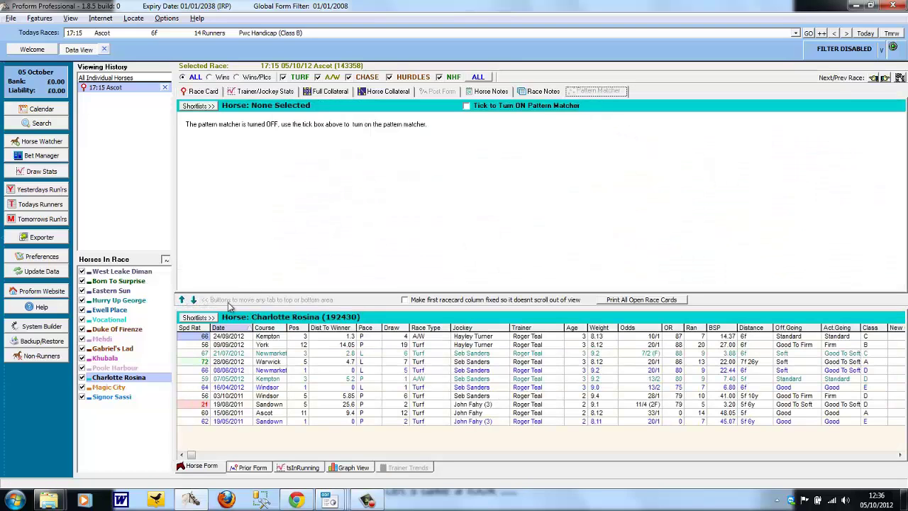
- Move the Pattern Matcher tab back to the lower area
left_click(194, 301)
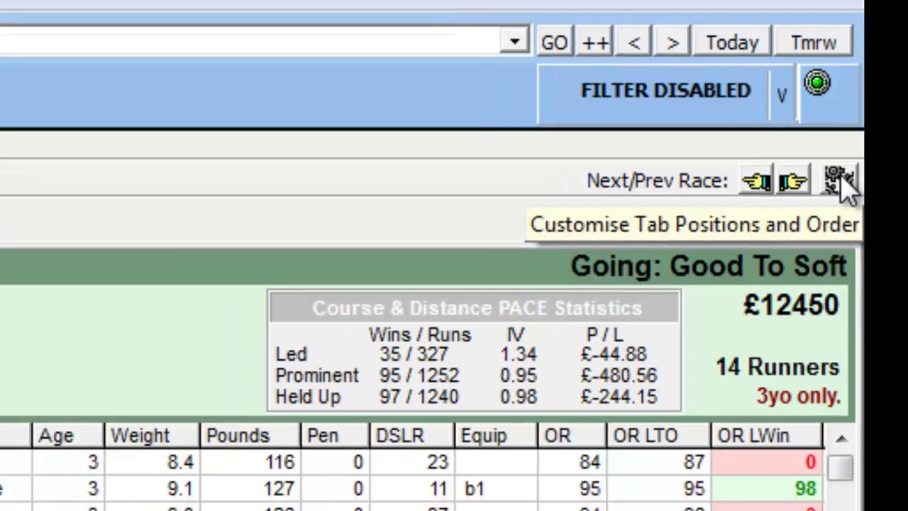
- In the tab customisation settings, try moving Trainer/Jockey Stats down and back up, and Graph View up and back down
left_click(840, 182)
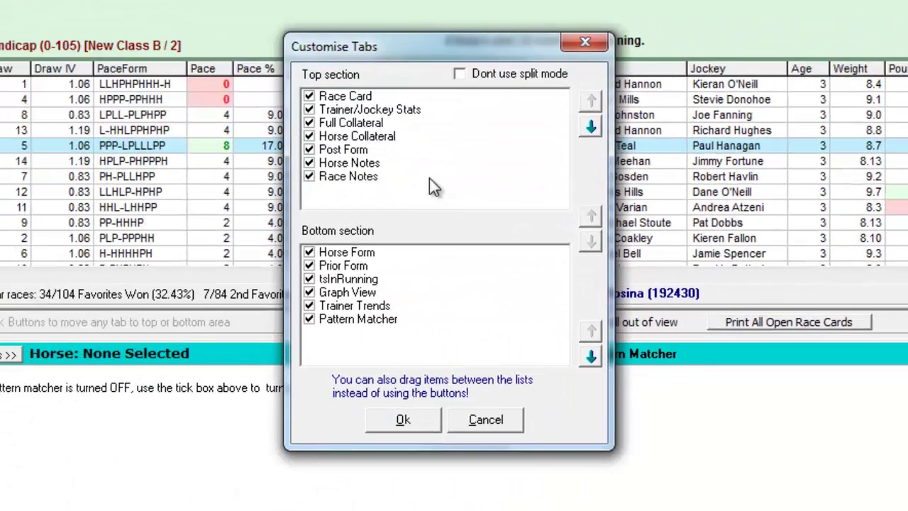
left_click(416, 110)
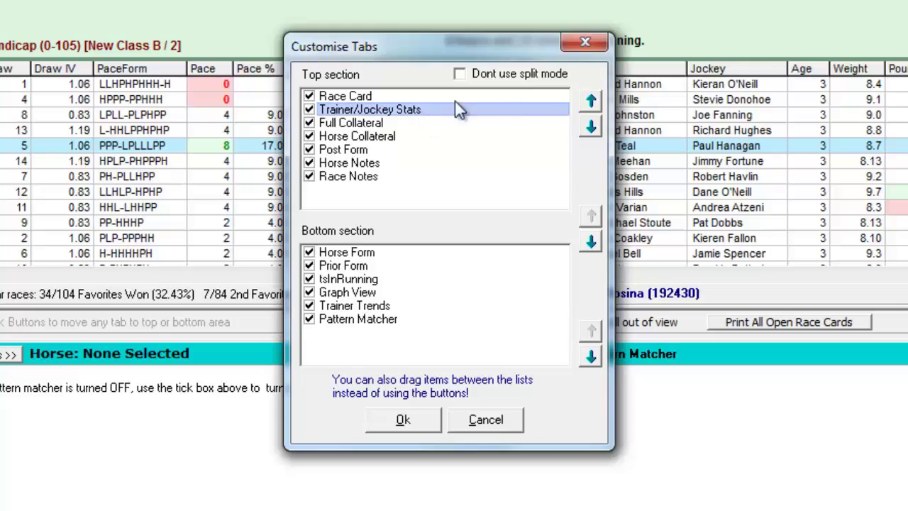
left_click(589, 126)
left_click(588, 103)
left_click(398, 291)
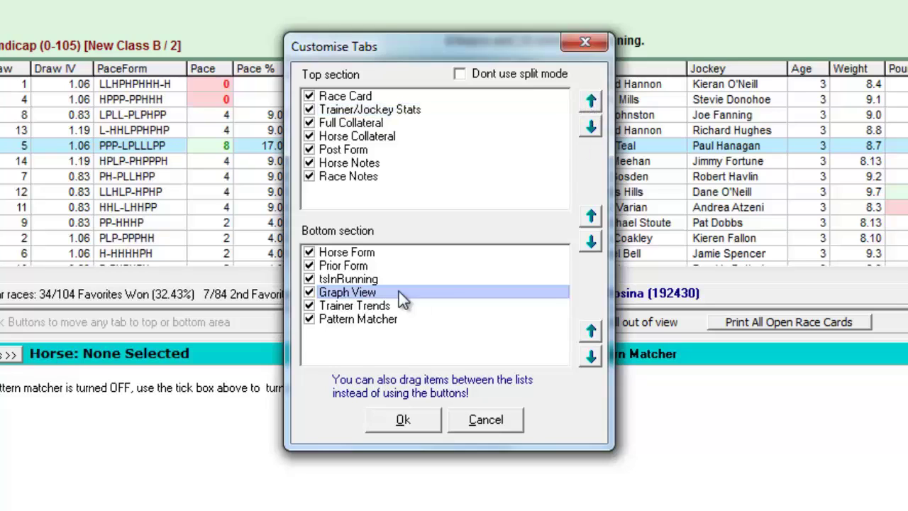
left_click(589, 330)
left_click(591, 357)
- Try the Horse Form tab in the top section and restore it as the first tab of the bottom section
left_click(363, 255)
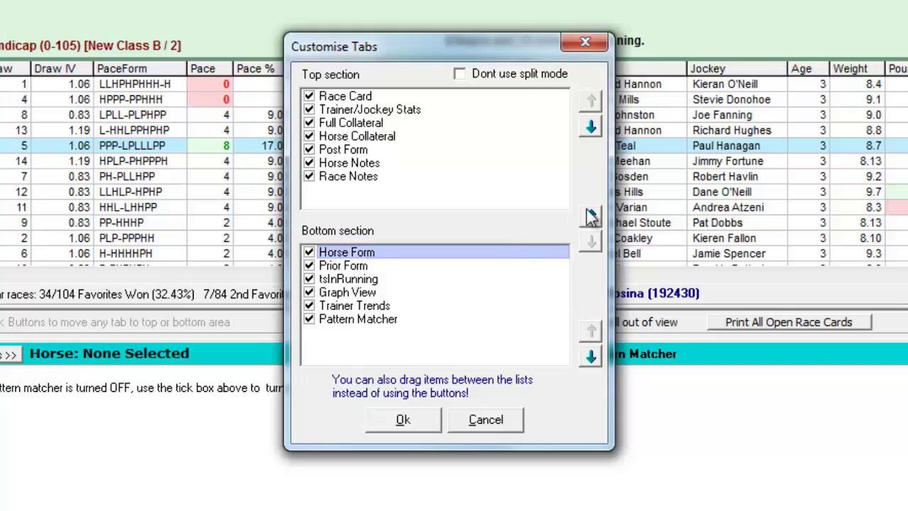
left_click(589, 214)
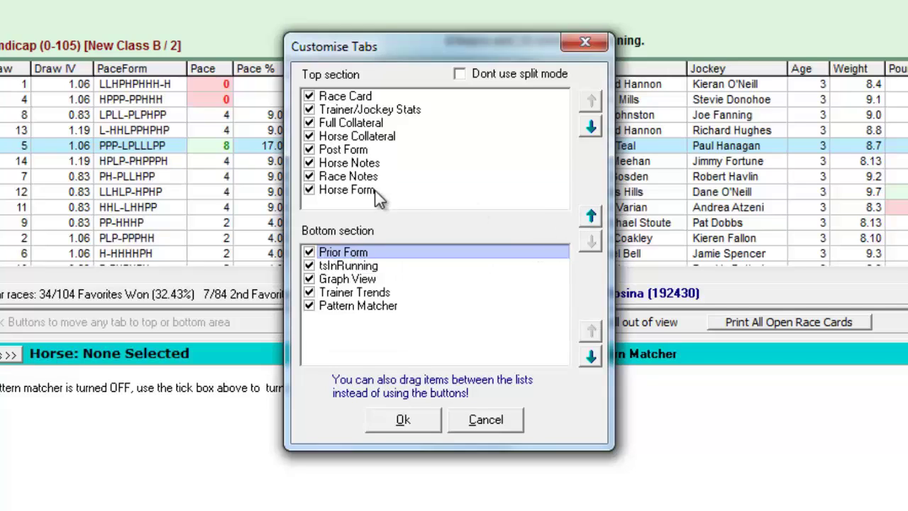
left_click(376, 190)
left_click(591, 242)
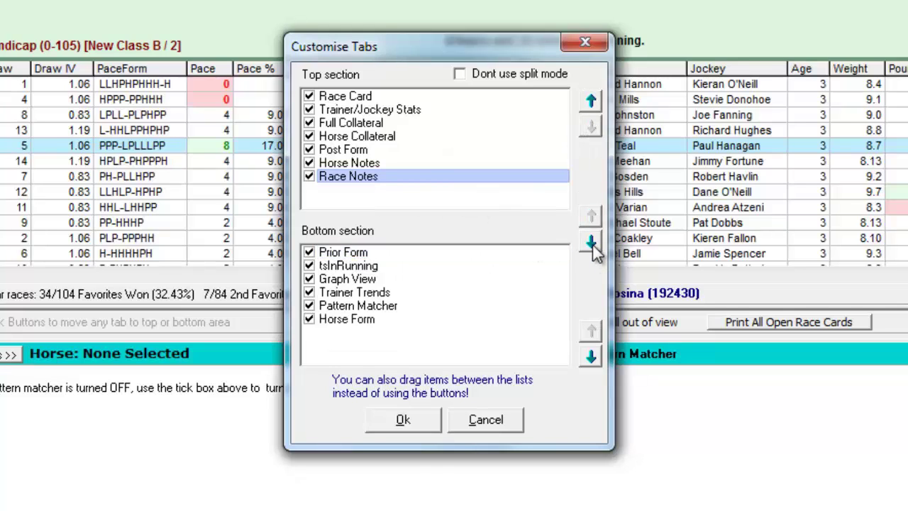
left_click(351, 323)
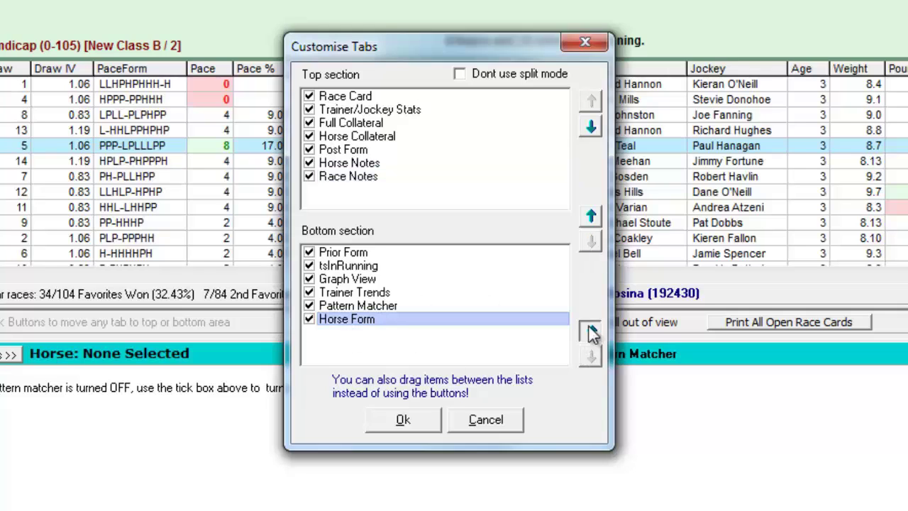
left_click(591, 330)
left_click(591, 331)
left_click(591, 331)
left_click(591, 331)
left_click(591, 331)
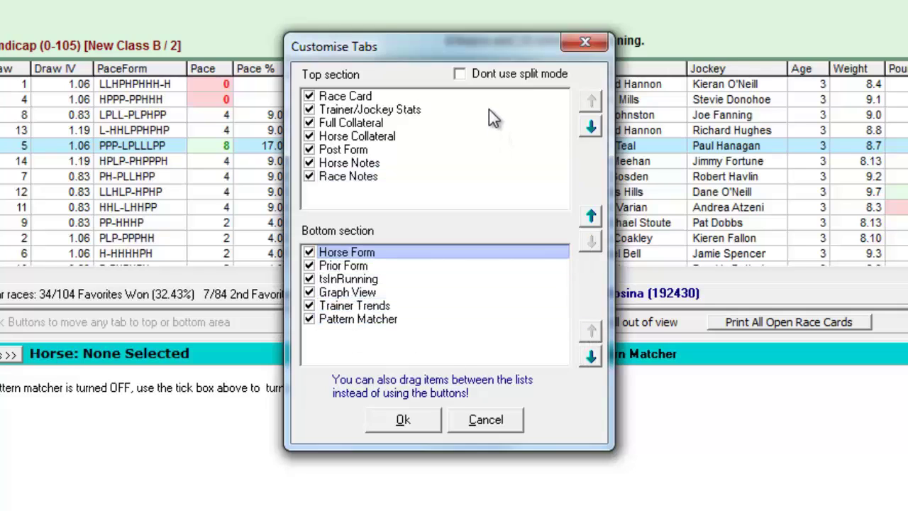
- Try the option that disables split mode, switch it off again and cancel the tab customisation
left_click(464, 77)
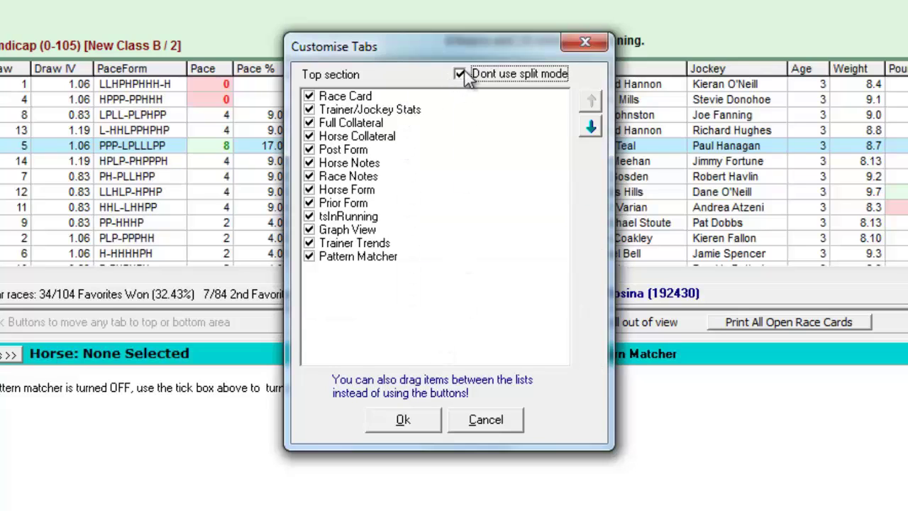
left_click(461, 75)
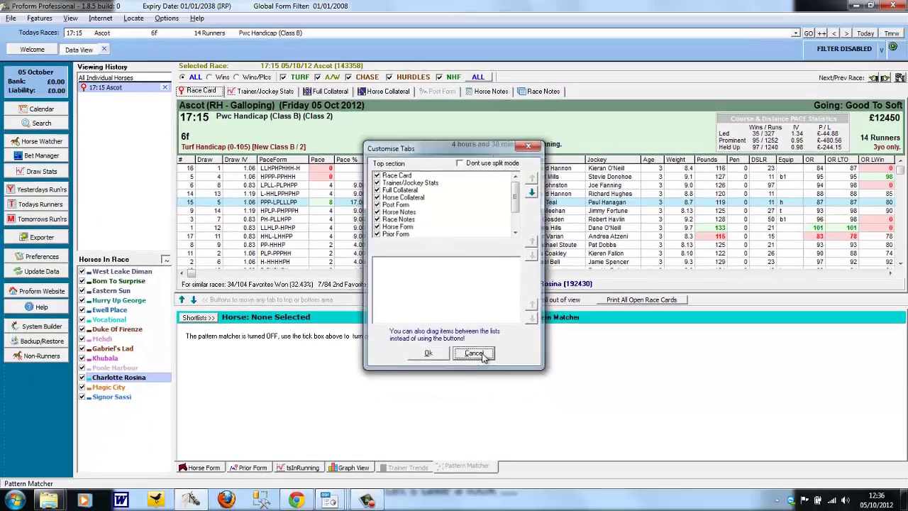
left_click(485, 420)
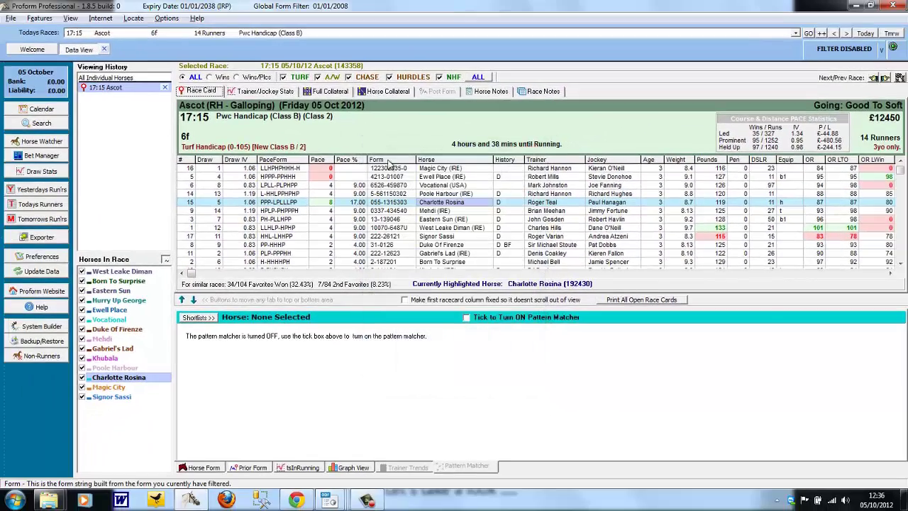
- Look through the list of columns that can be shown in the race card
right_click(391, 162)
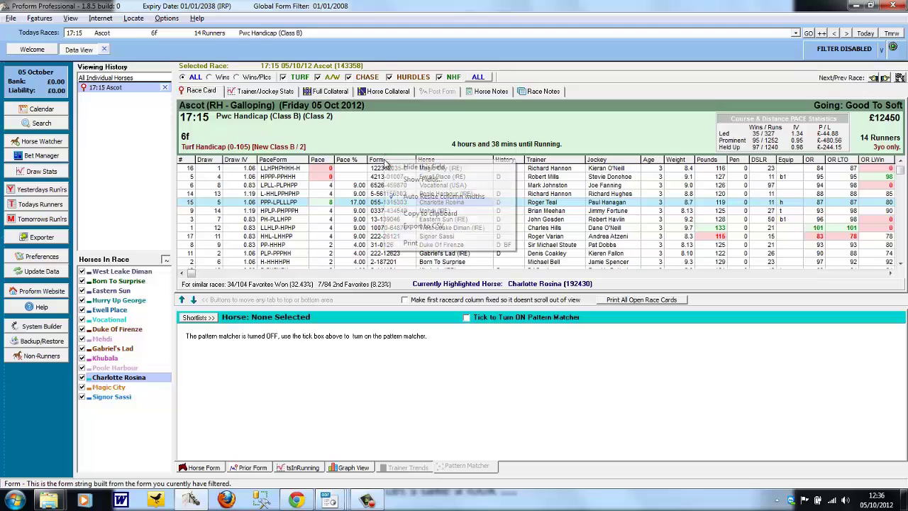
left_click(429, 181)
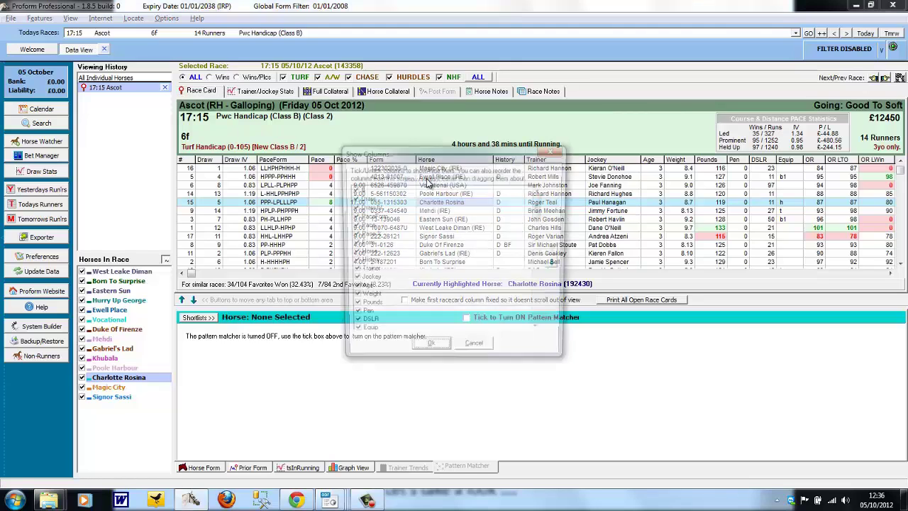
mouse_move(540, 203)
left_mouse_down()
mouse_move(540, 329)
mouse_move(542, 202)
mouse_move(541, 268)
left_mouse_up()
left_click(352, 244)
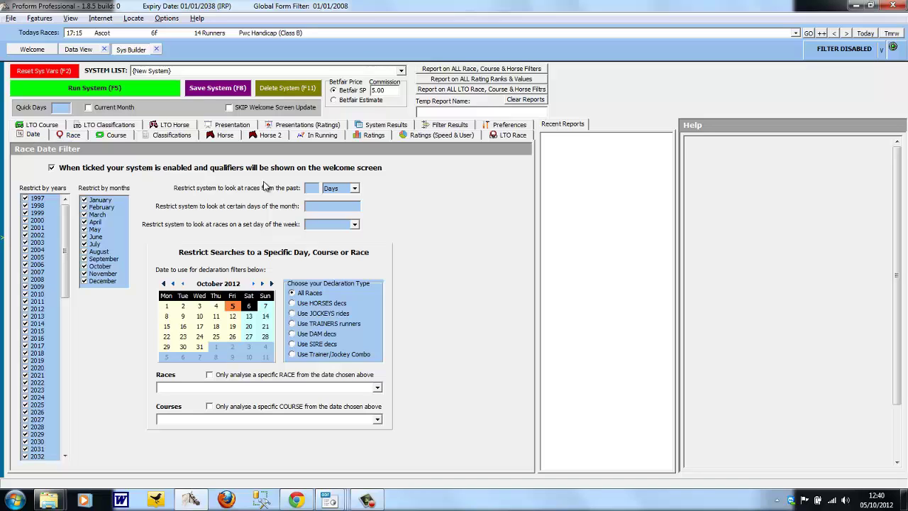
- Review the System Builder's Race, Horse, Presentation, Presentations (Ratings) and System Results pages
left_click(73, 135)
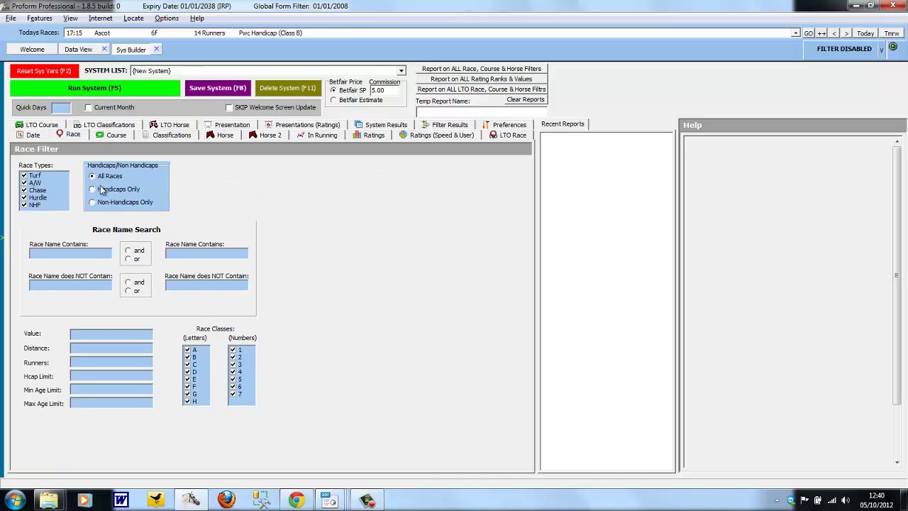
left_click(223, 134)
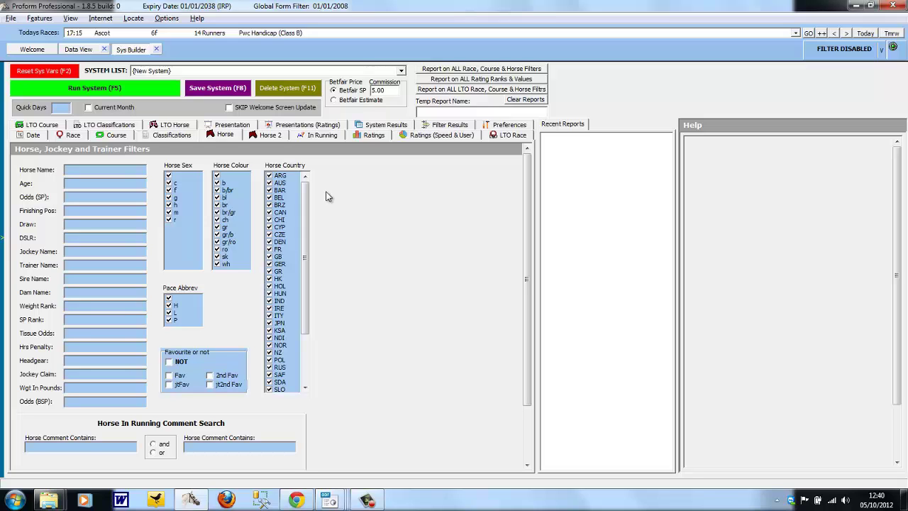
left_click(229, 126)
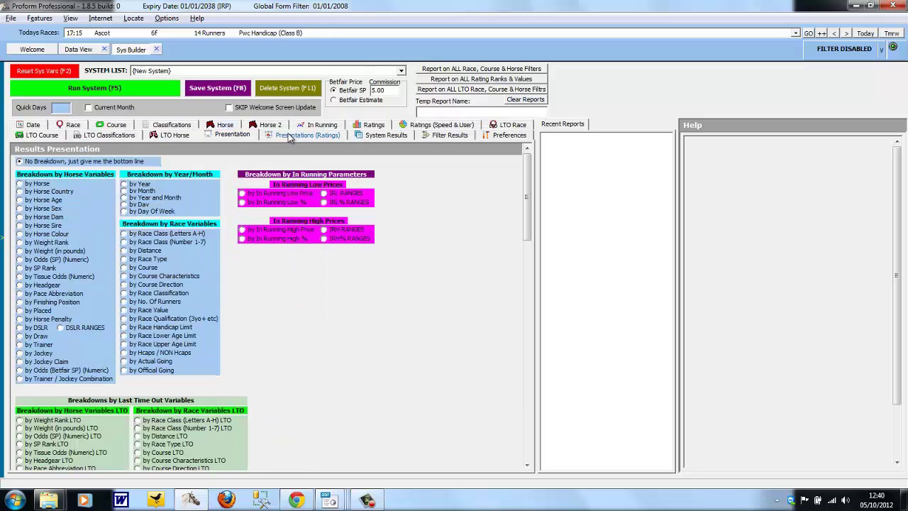
left_click(289, 135)
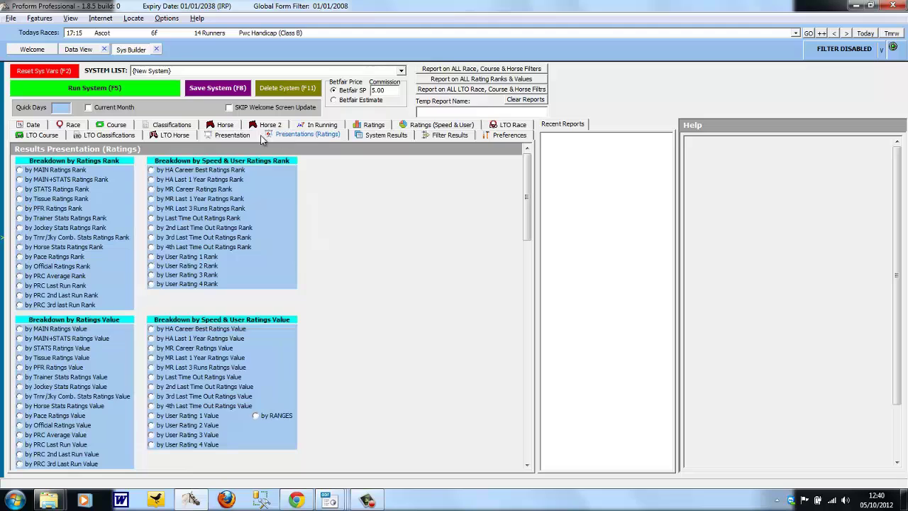
left_click(234, 138)
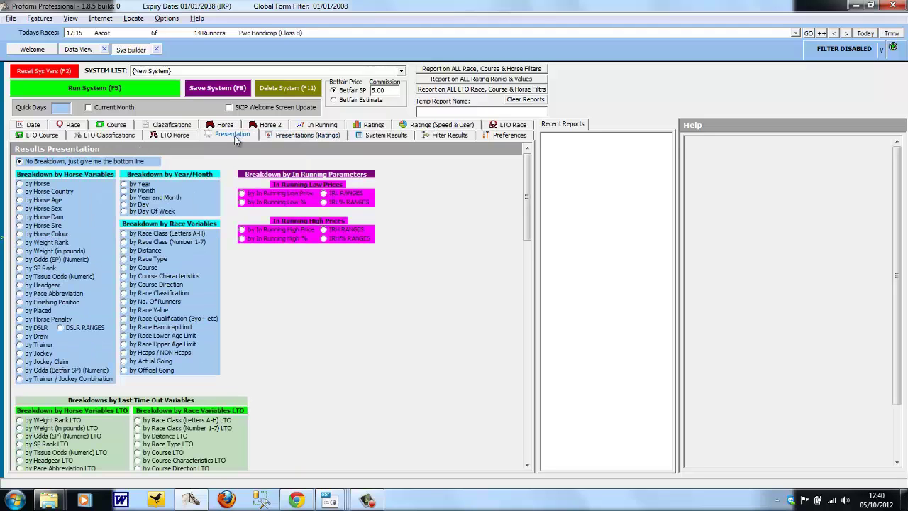
left_click(387, 135)
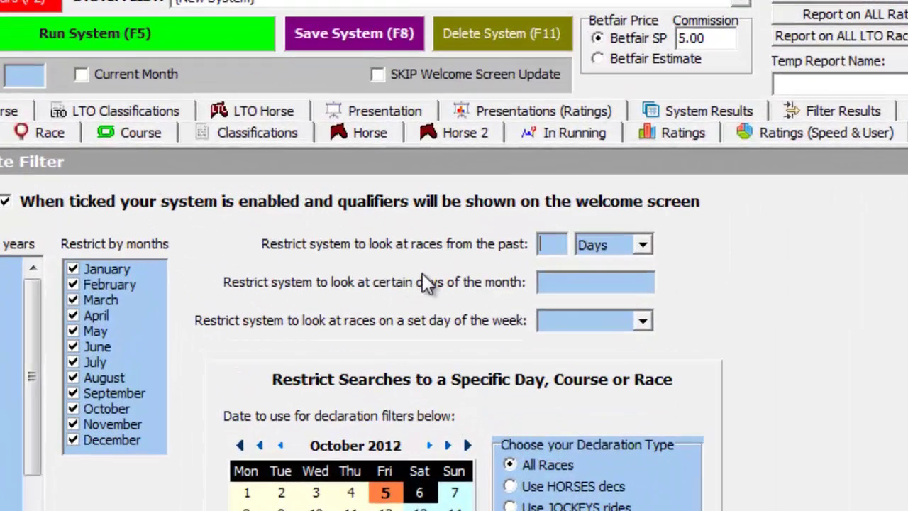
- Restrict the system to races from the past 14 days, using TRAINERS runners declared for 5 October 2012
type("14")
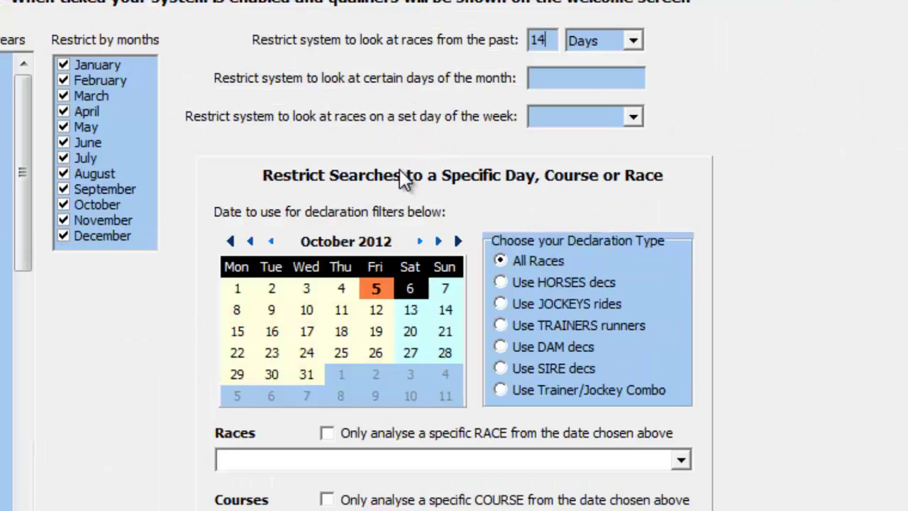
left_click(375, 288)
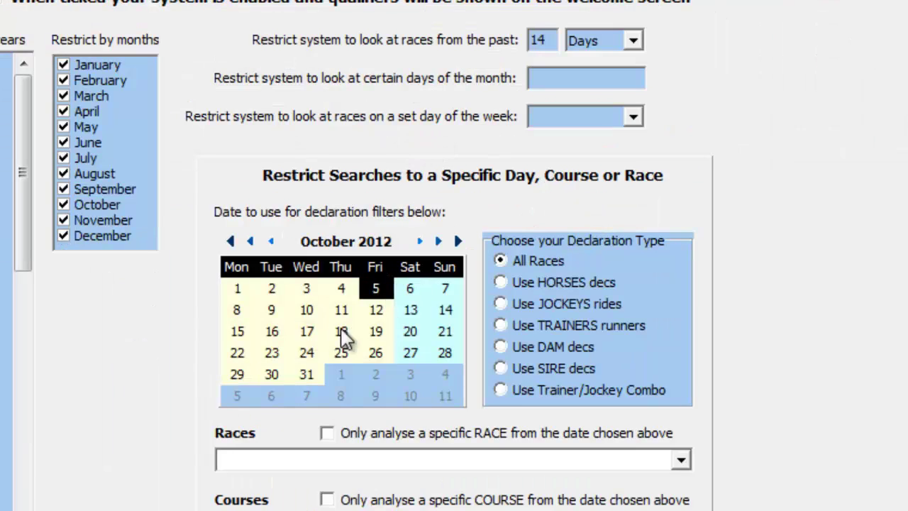
key("Tab")
left_click(521, 328)
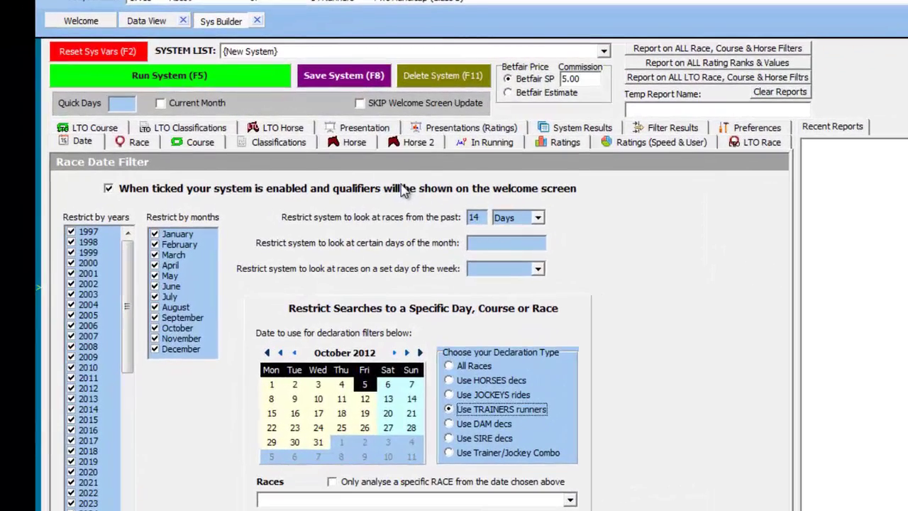
- Choose a results breakdown by trainer and run the system
left_click(361, 129)
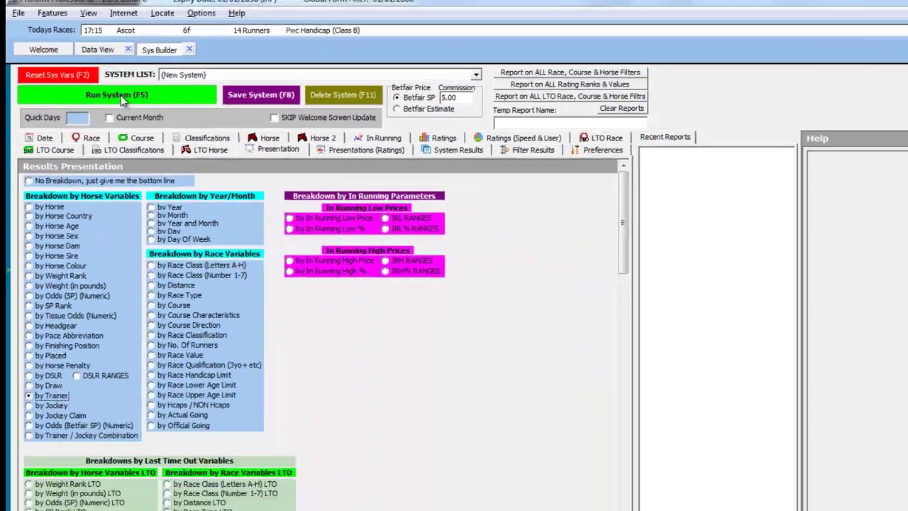
left_click(290, 146)
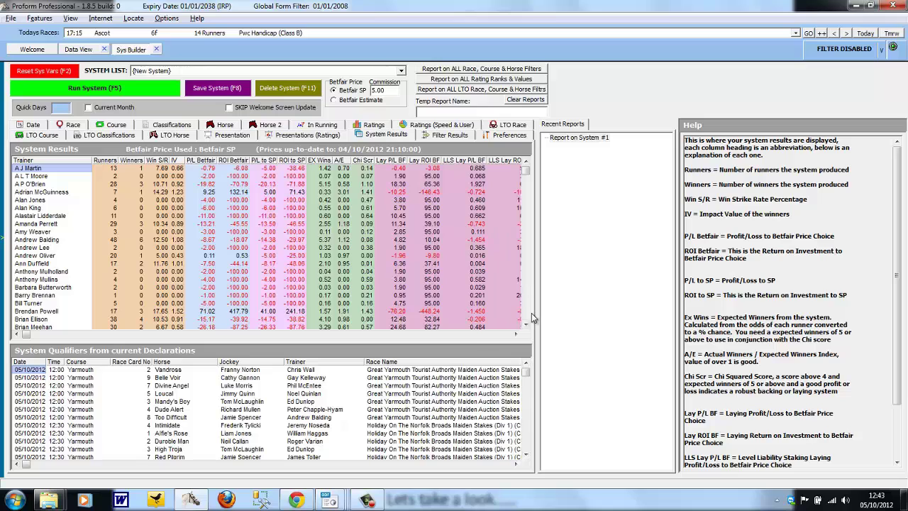
- Look across the result columns and sort the trainers by number of winners, highest first, also trying the Win S/R order
left_click(462, 337)
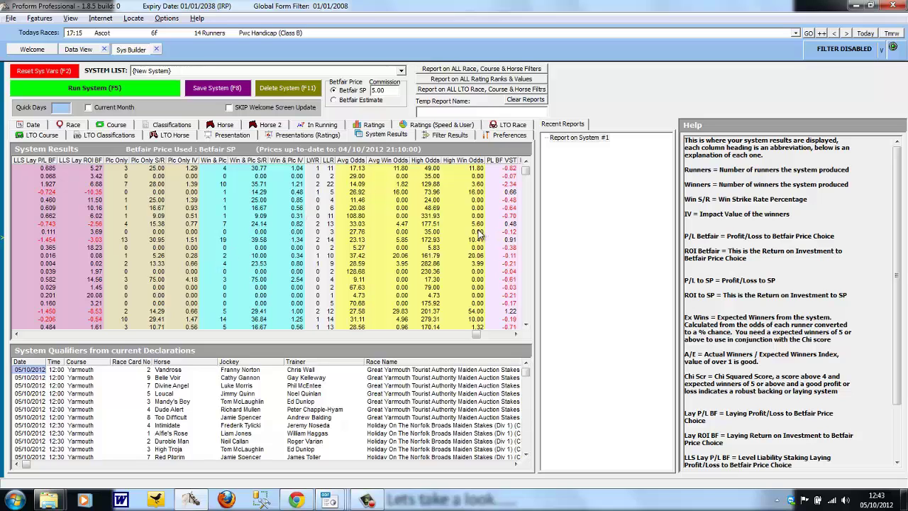
left_click(29, 335)
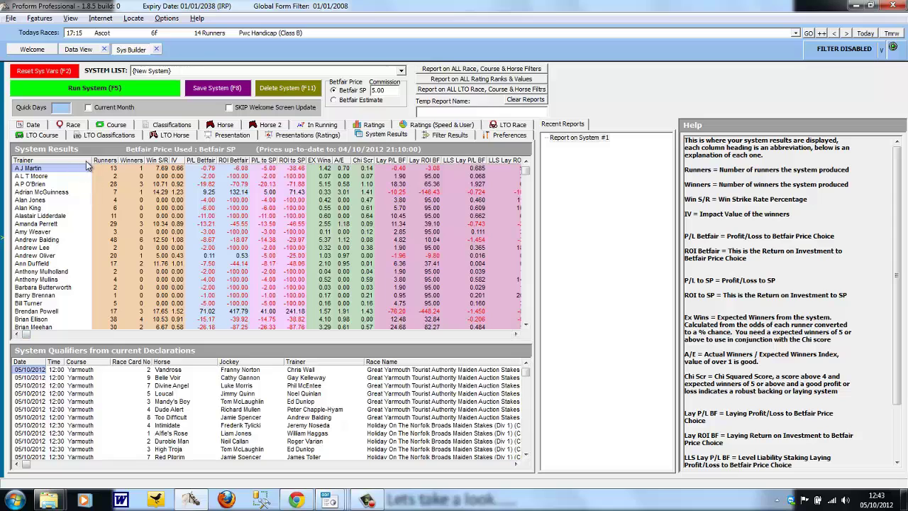
left_click(134, 160)
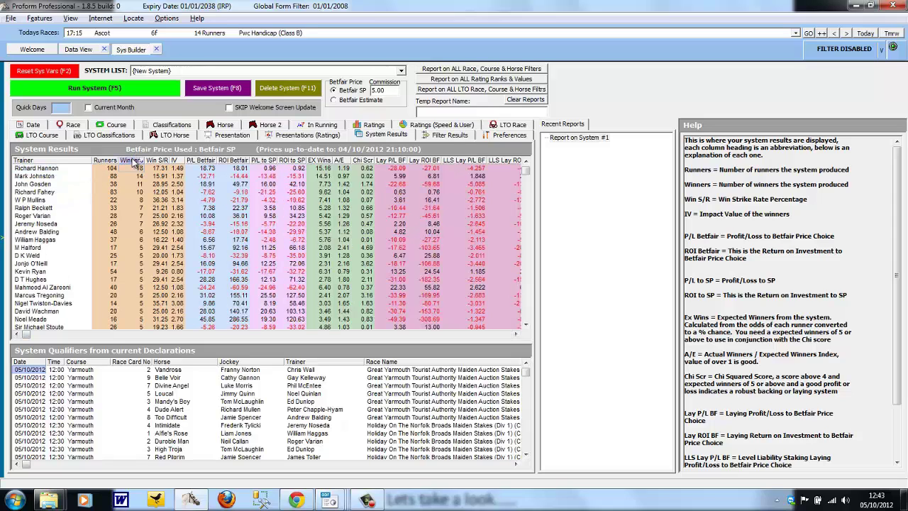
left_click(133, 162)
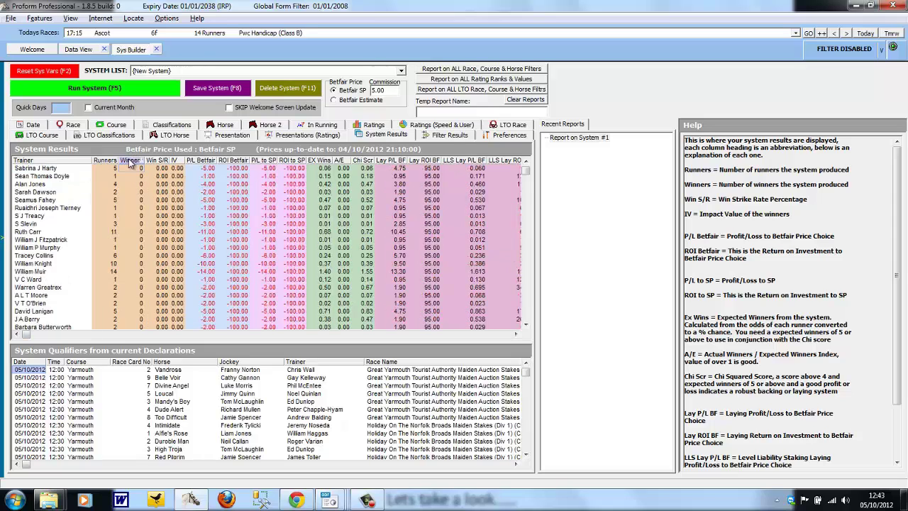
left_click(132, 163)
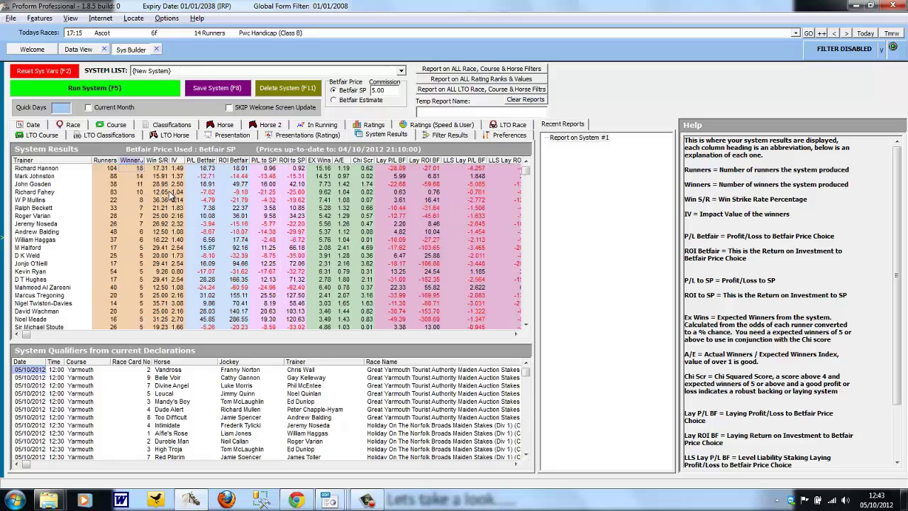
left_click(161, 161)
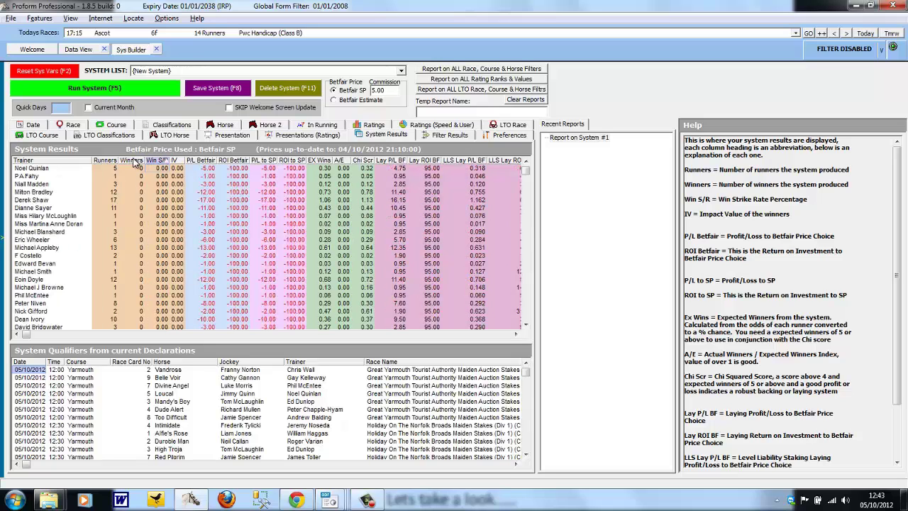
left_click(134, 161)
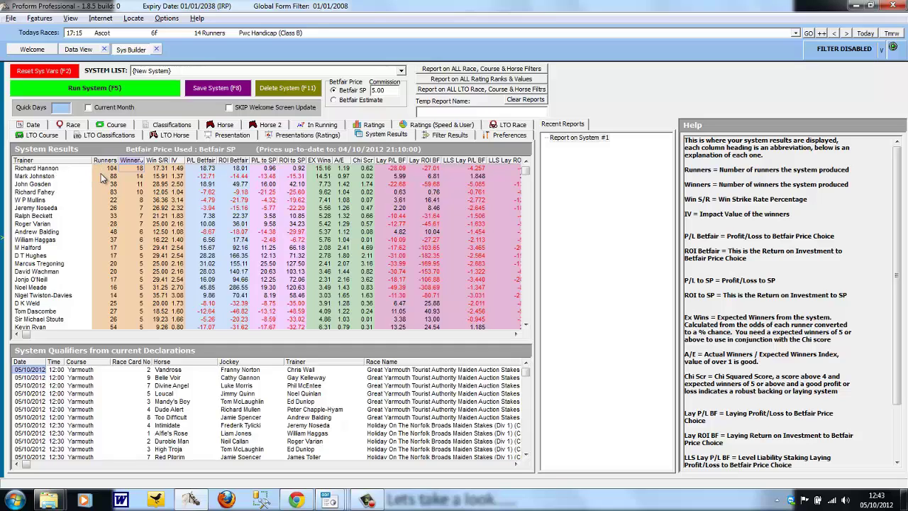
- Open the breakdown for the trainer with the most winners and look through the individual runs
double_click(53, 169)
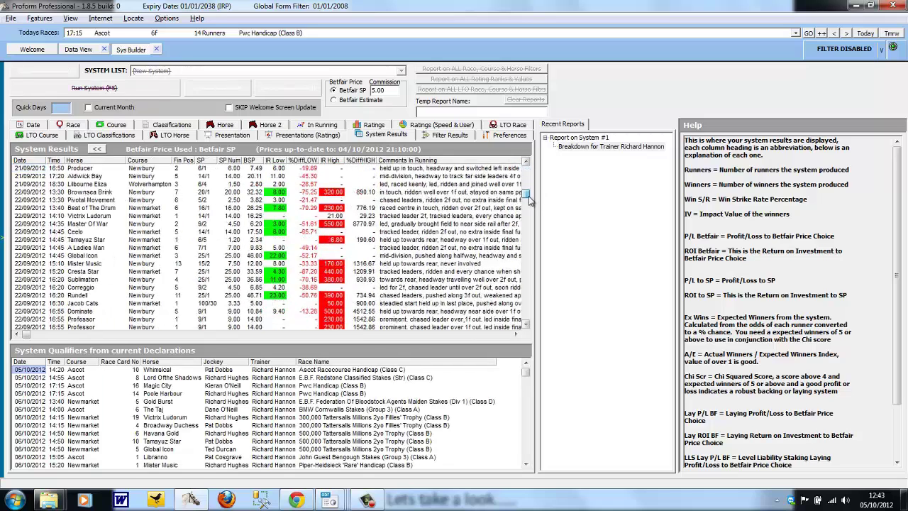
left_click_drag(532, 229, 533, 169)
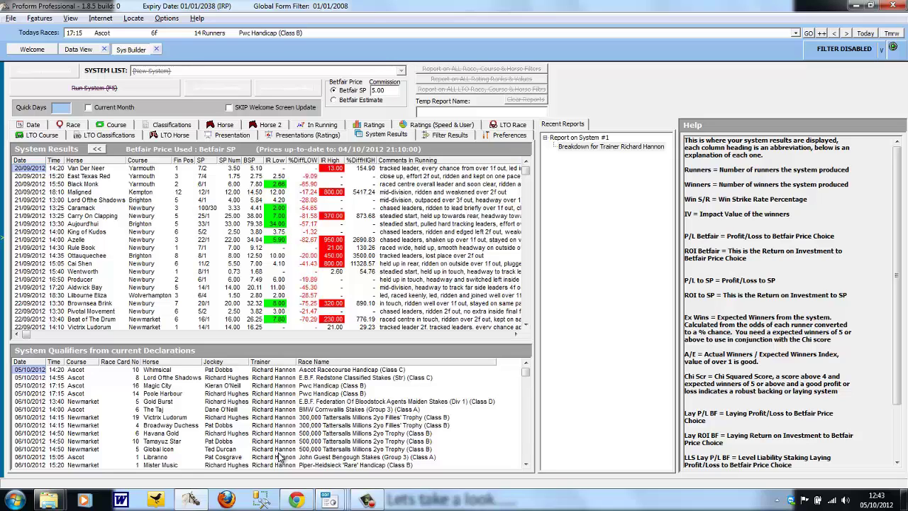
- Open the E.B.F. Redstone Classified Stakes (Str) (Class C) race from the trainer's current system qualifiers
left_click(347, 378)
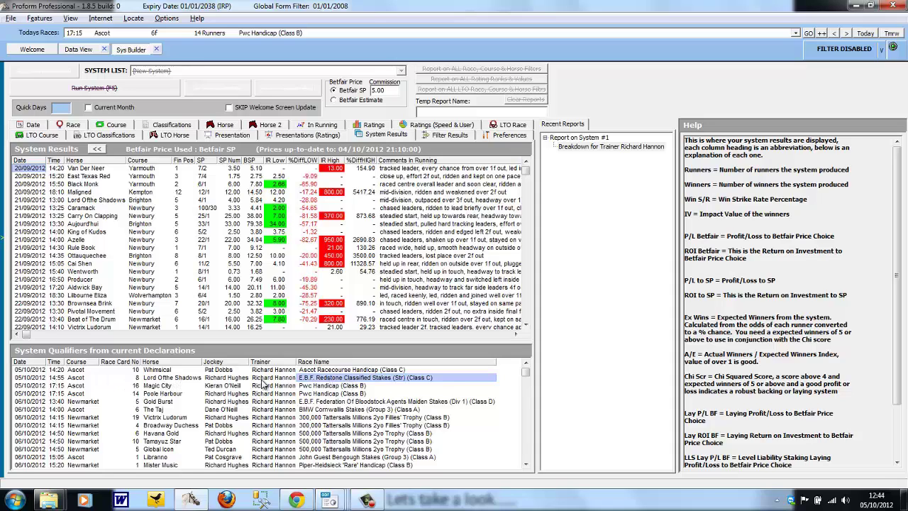
right_click(367, 383)
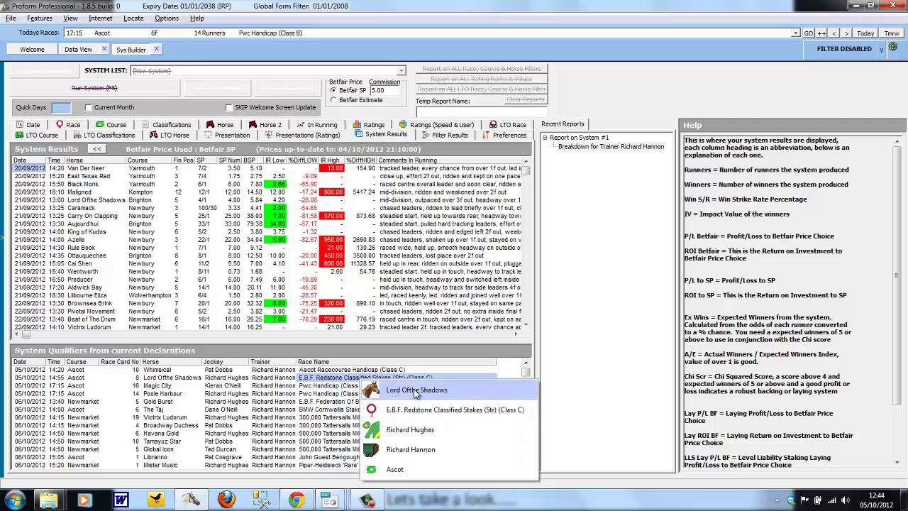
left_click(437, 410)
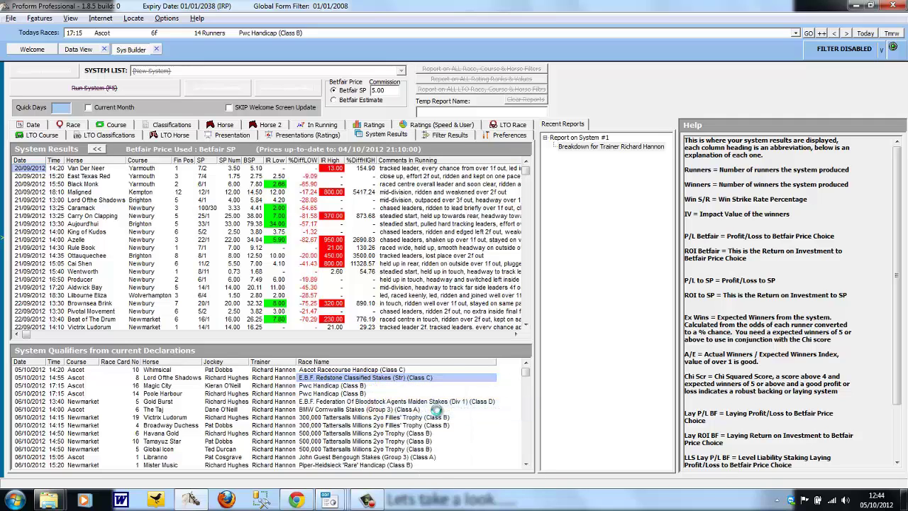